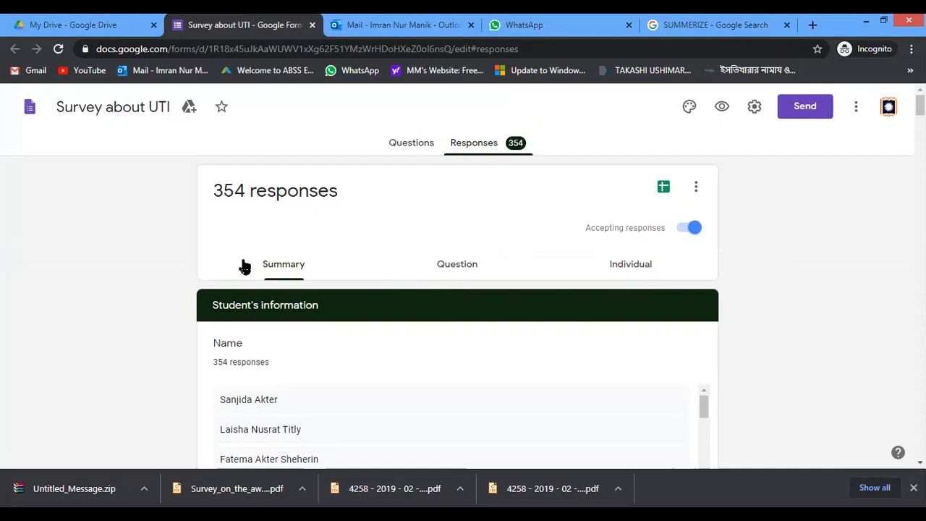
Review the response summary charts of the UTI survey, from university name and gender through age, marital status and education.
{"action": "scroll", "coordinate": [899, 290], "scroll_direction": "down", "scroll_amount": 4}
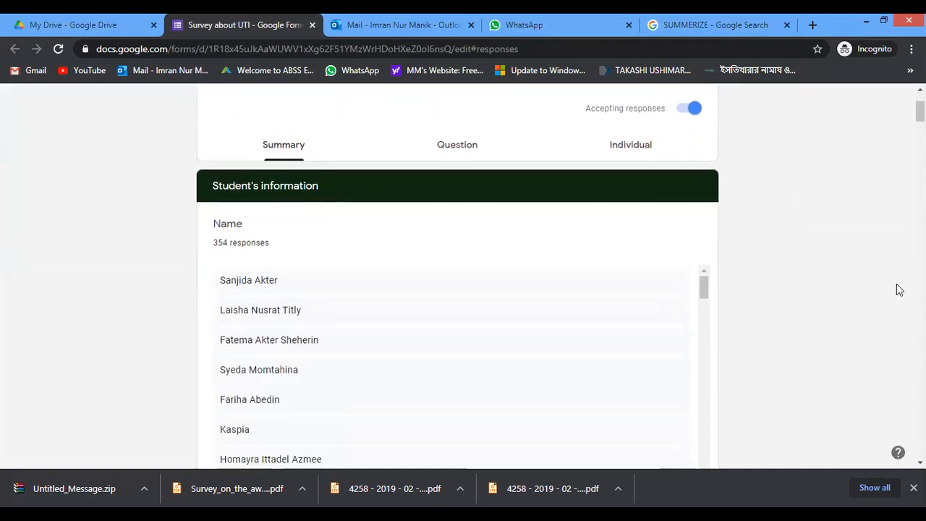
{"action": "scroll", "coordinate": [900, 289], "scroll_direction": "down", "scroll_amount": 13}
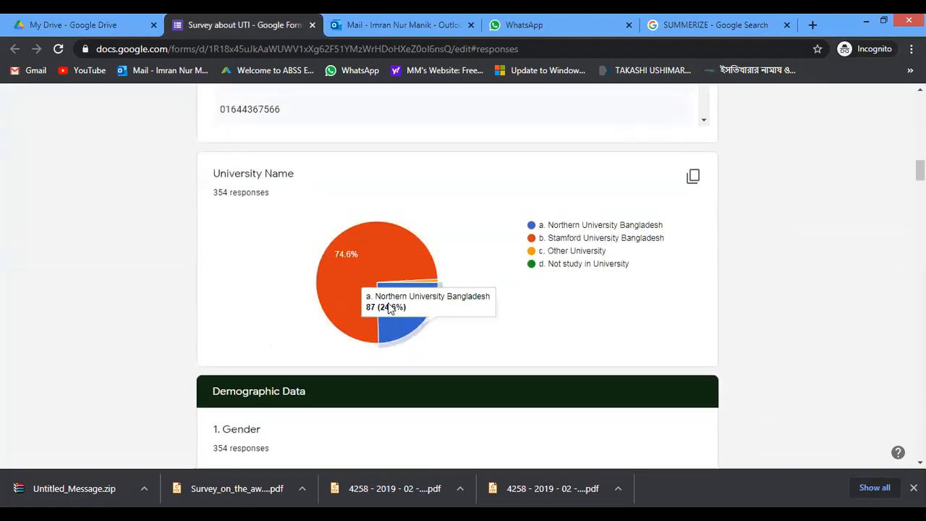
{"action": "mouse_move", "coordinate": [399, 311]}
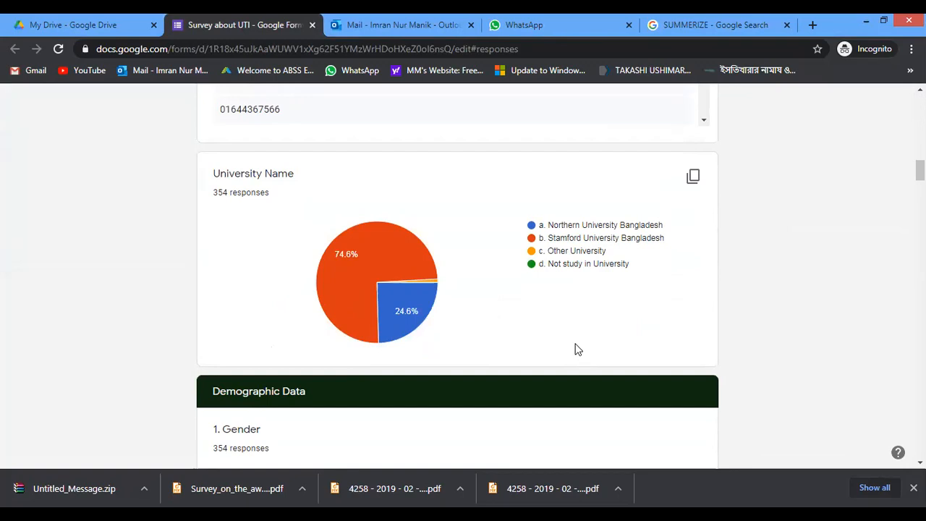
{"action": "scroll", "coordinate": [732, 347], "scroll_direction": "down", "scroll_amount": 2}
{"action": "scroll", "coordinate": [733, 351], "scroll_direction": "down", "scroll_amount": 2}
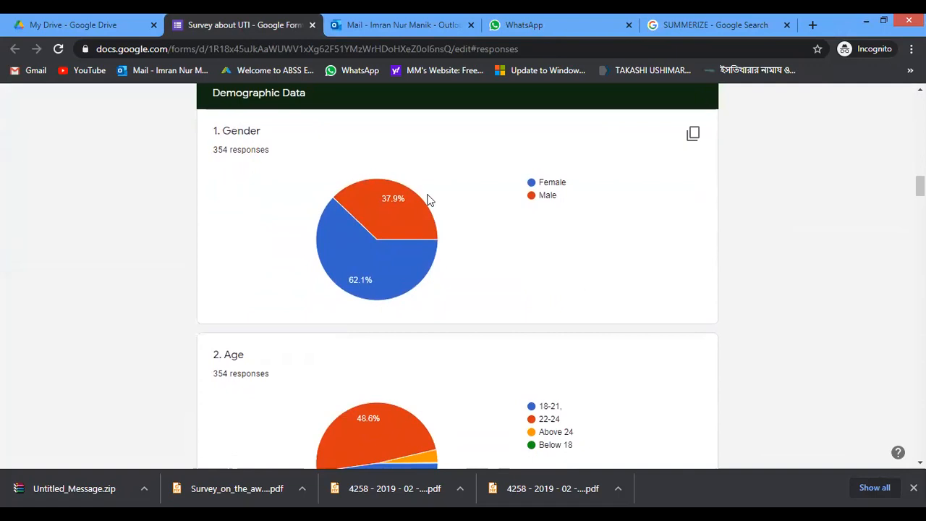
{"action": "scroll", "coordinate": [661, 303], "scroll_direction": "down", "scroll_amount": 7}
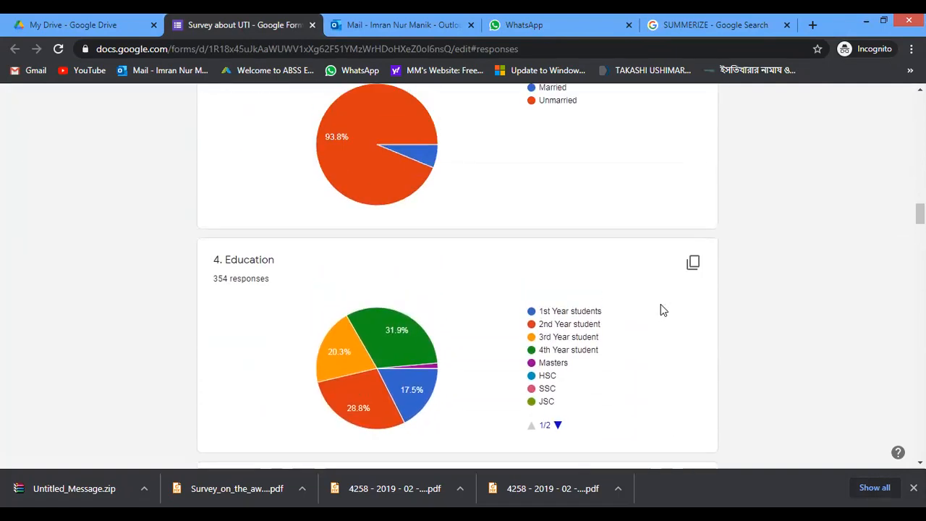
{"action": "scroll", "coordinate": [661, 304], "scroll_direction": "up", "scroll_amount": 2}
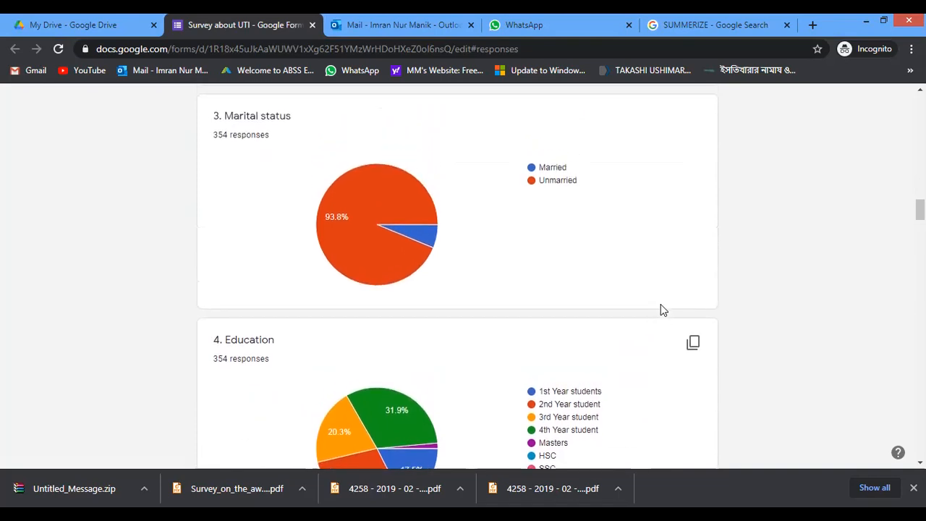
{"action": "scroll", "coordinate": [660, 310], "scroll_direction": "up", "scroll_amount": 1}
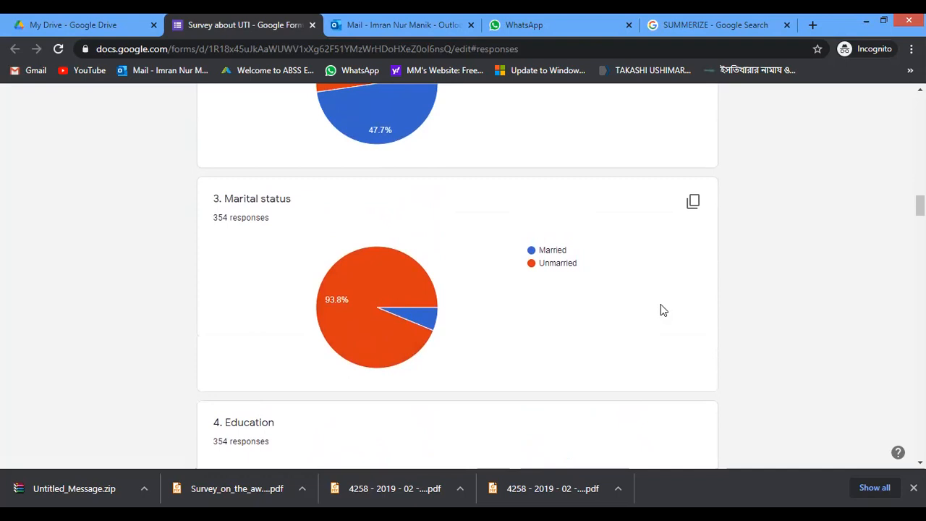
{"action": "scroll", "coordinate": [661, 309], "scroll_direction": "up", "scroll_amount": 1}
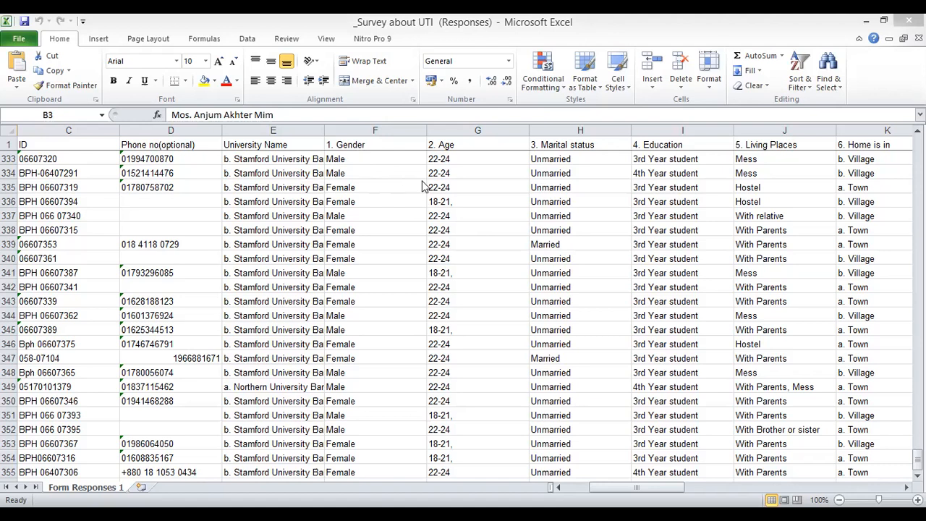
In the Excel responses workbook, select the Gender column from its header in F1 through the last response in F355.
{"action": "left_click", "coordinate": [350, 145]}
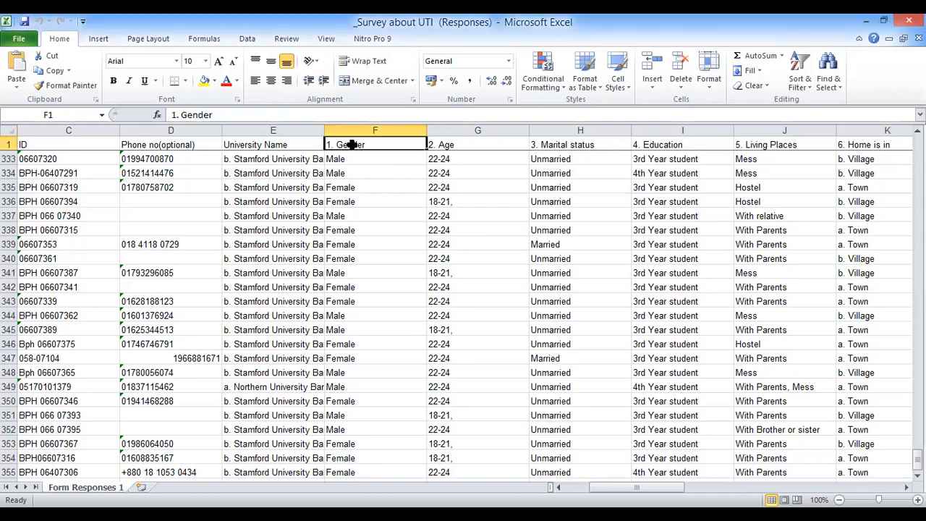
{"action": "key", "text": "shift+Down"}
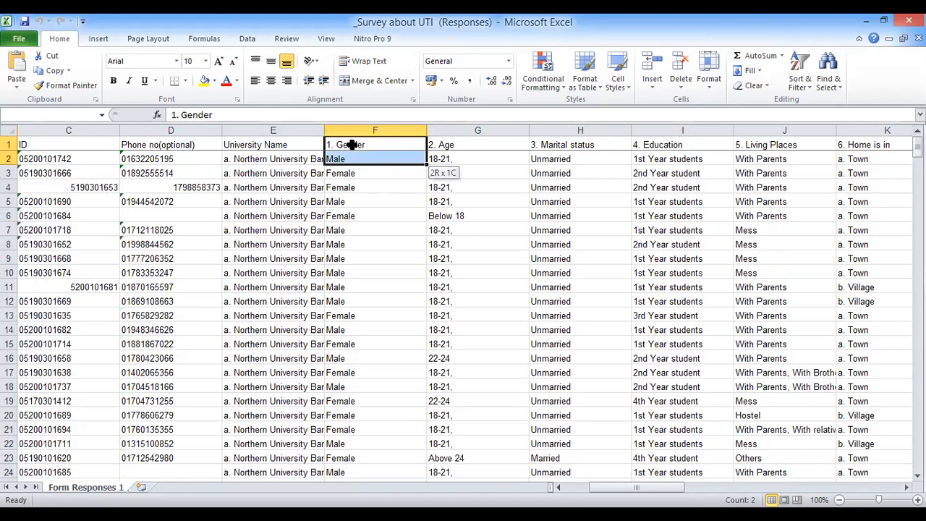
{"action": "key", "text": "shift+Down"}
{"action": "key", "text": "shift+Down"}
{"action": "key", "text": "shift+Down"}
{"action": "key", "text": "shift+Down"}
{"action": "key", "text": "shift+Down"}
{"action": "key", "text": "shift+Down"}
{"action": "key", "text": "shift+Down"}
{"action": "key", "text": "shift+Down"}
{"action": "key", "text": "shift+Down"}
{"action": "key", "text": "shift+Down"}
{"action": "key", "text": "shift+Down"}
{"action": "key", "text": "shift+Down"}
{"action": "key", "text": "shift+Down"}
{"action": "key", "text": "shift+Down"}
{"action": "key", "text": "shift+Down"}
{"action": "key", "text": "shift+Down"}
{"action": "key", "text": "shift+Down"}
{"action": "key", "text": "shift+Down"}
{"action": "key", "text": "shift+Down"}
{"action": "key", "text": "shift+Down"}
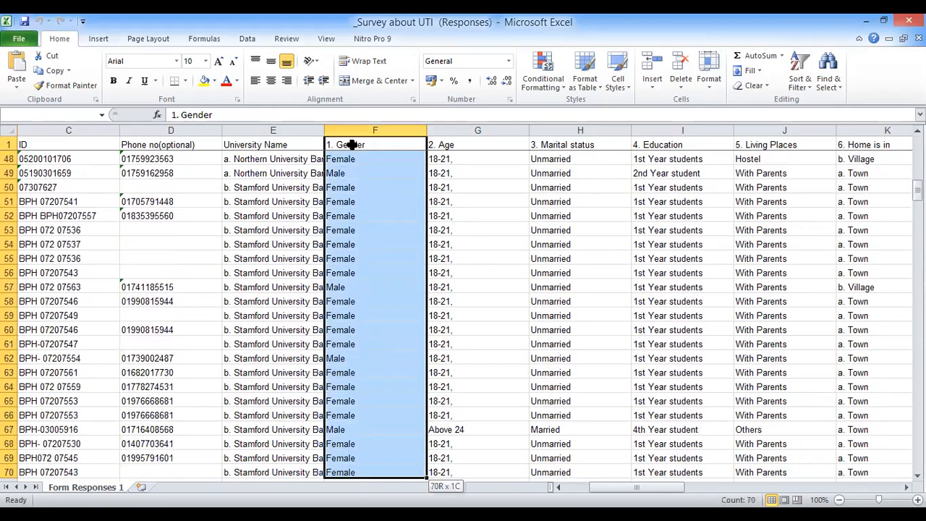
{"action": "key", "text": "shift+Down"}
{"action": "key", "text": "shift+Down"}
{"action": "key", "text": "shift+Down"}
{"action": "key", "text": "shift+Down"}
{"action": "key", "text": "shift+Down"}
{"action": "key", "text": "shift+Down"}
{"action": "key", "text": "shift+Down"}
{"action": "key", "text": "shift+Down"}
{"action": "key", "text": "shift+Down"}
{"action": "key", "text": "shift+Down"}
{"action": "key", "text": "shift+Down"}
{"action": "key", "text": "shift+Down"}
{"action": "key", "text": "shift+Down"}
{"action": "key", "text": "shift+Down"}
{"action": "key", "text": "shift+Down"}
{"action": "key", "text": "shift+Down"}
{"action": "key", "text": "shift+Down"}
{"action": "key", "text": "shift+Down"}
{"action": "key", "text": "shift+Down"}
{"action": "key", "text": "shift+Down"}
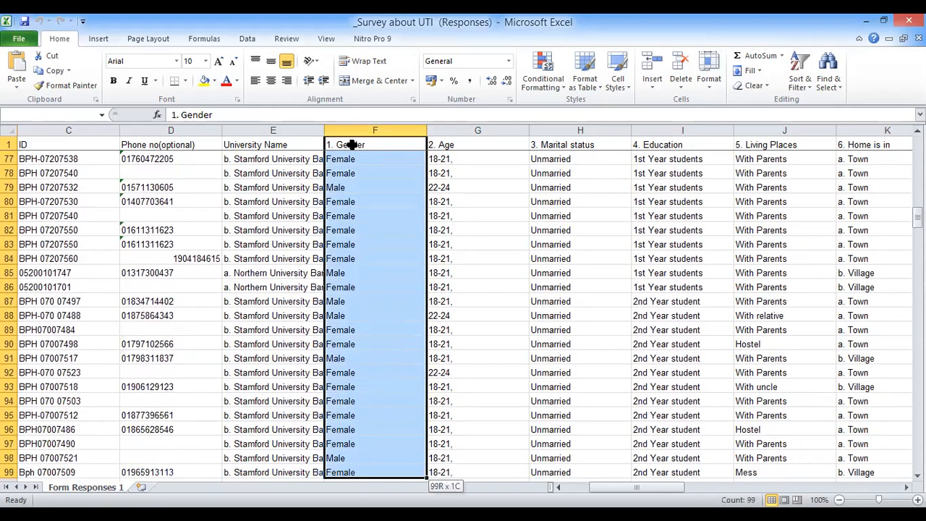
{"action": "key", "text": "shift+Down"}
{"action": "key", "text": "shift+Down"}
{"action": "key", "text": "shift+Down"}
{"action": "key", "text": "shift+Down"}
{"action": "key", "text": "shift+Down"}
{"action": "key", "text": "shift+Down"}
{"action": "key", "text": "shift+Down"}
{"action": "key", "text": "shift+Down"}
{"action": "key", "text": "shift+Down"}
{"action": "key", "text": "shift+Down"}
{"action": "key", "text": "shift+Down"}
{"action": "key", "text": "shift+Down"}
{"action": "key", "text": "shift+Down"}
{"action": "key", "text": "shift+Down"}
{"action": "key", "text": "shift+Down"}
{"action": "key", "text": "shift+Down"}
{"action": "key", "text": "shift+Down"}
{"action": "key", "text": "shift+Down"}
{"action": "key", "text": "shift+Down"}
{"action": "key", "text": "shift+Down"}
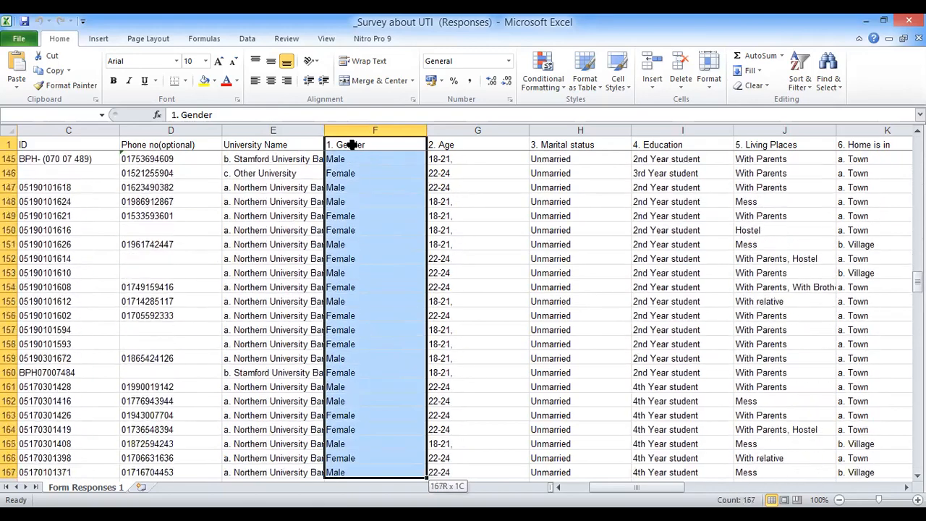
{"action": "key", "text": "shift+Down"}
{"action": "key", "text": "shift+Down"}
{"action": "key", "text": "shift+Down"}
{"action": "key", "text": "shift+Down"}
{"action": "key", "text": "shift+Down"}
{"action": "key", "text": "shift+Down"}
{"action": "key", "text": "shift+Down"}
{"action": "key", "text": "shift+Down"}
{"action": "key", "text": "shift+Down"}
{"action": "key", "text": "shift+Down"}
{"action": "key", "text": "shift+Down"}
{"action": "key", "text": "shift+Down"}
{"action": "key", "text": "shift+Down"}
{"action": "key", "text": "shift+Down"}
{"action": "key", "text": "shift+Down"}
{"action": "key", "text": "shift+Down"}
{"action": "key", "text": "shift+Down"}
{"action": "key", "text": "shift+Down"}
{"action": "key", "text": "shift+Down"}
{"action": "key", "text": "shift+Down"}
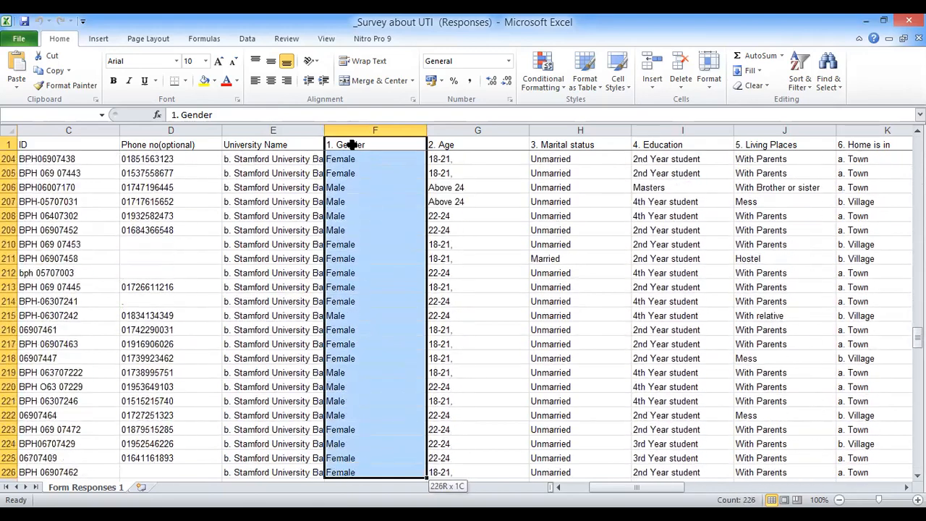
{"action": "key", "text": "shift+Down"}
{"action": "key", "text": "shift+Down"}
{"action": "key", "text": "shift+Down"}
{"action": "key", "text": "shift+Down"}
{"action": "key", "text": "shift+Down"}
{"action": "key", "text": "shift+Down"}
{"action": "key", "text": "shift+Down"}
{"action": "key", "text": "shift+Down"}
{"action": "key", "text": "shift+Down"}
{"action": "key", "text": "shift+Down"}
{"action": "key", "text": "shift+Down"}
{"action": "key", "text": "shift+Down"}
{"action": "key", "text": "shift+Down"}
{"action": "key", "text": "shift+Down"}
{"action": "key", "text": "shift+Down"}
{"action": "key", "text": "shift+Down"}
{"action": "key", "text": "shift+Down"}
{"action": "key", "text": "shift+Down"}
{"action": "key", "text": "shift+Down"}
{"action": "key", "text": "shift+Down"}
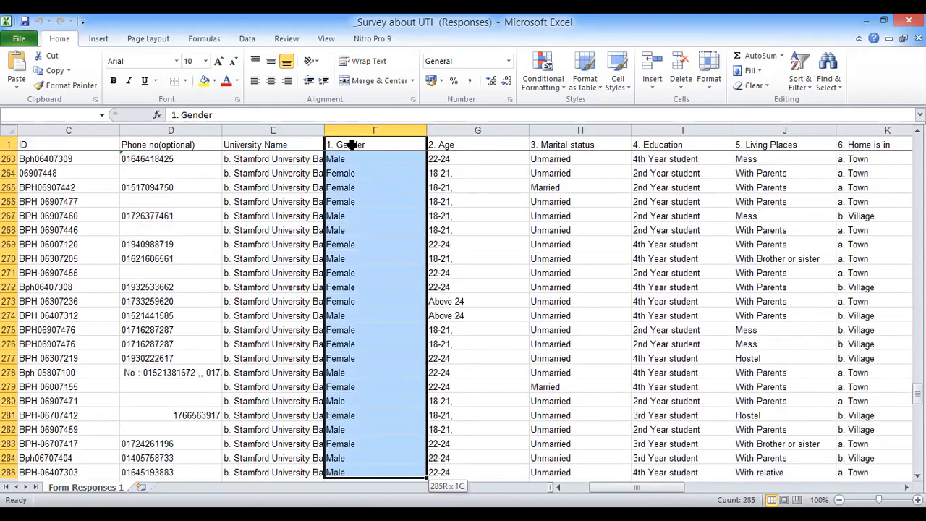
{"action": "key", "text": "shift+Down"}
{"action": "key", "text": "shift+Down"}
{"action": "key", "text": "shift+Down"}
{"action": "key", "text": "shift+Down"}
{"action": "key", "text": "shift+Down"}
{"action": "key", "text": "shift+Down"}
{"action": "key", "text": "shift+Down"}
{"action": "key", "text": "shift+Down"}
{"action": "key", "text": "shift+Down"}
{"action": "key", "text": "shift+Down"}
{"action": "key", "text": "shift+Down"}
{"action": "key", "text": "shift+Down"}
{"action": "key", "text": "shift+Down"}
{"action": "key", "text": "shift+Down"}
{"action": "key", "text": "shift+Down"}
{"action": "key", "text": "shift+Down"}
{"action": "key", "text": "shift+Down"}
{"action": "key", "text": "shift+Down"}
{"action": "key", "text": "shift+Down"}
{"action": "key", "text": "shift+Down"}
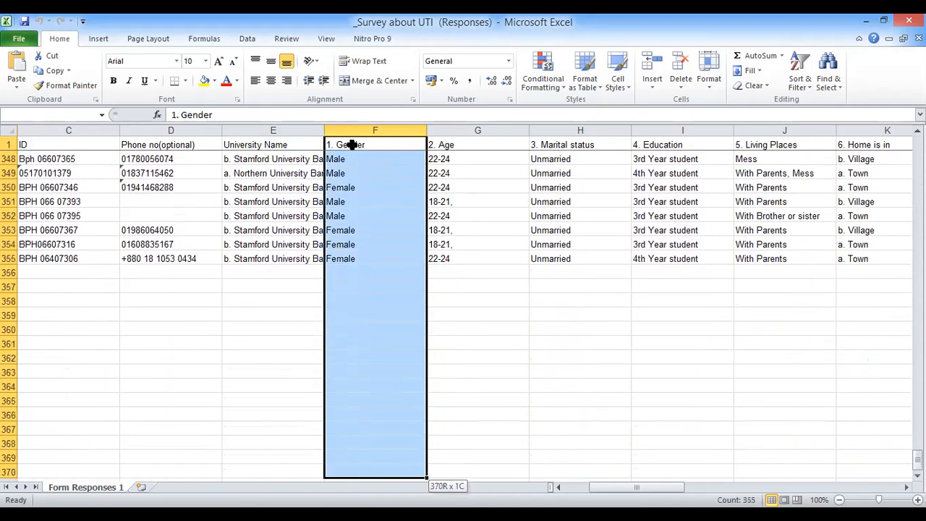
{"action": "key", "text": "ctrl+shift+Up"}
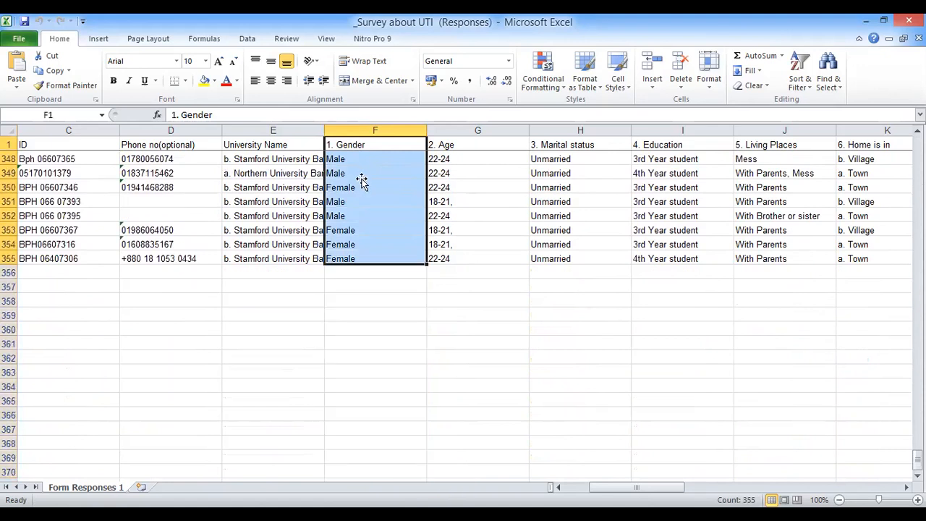
Start defining a workbook-scope name for the selected Gender range and set the name to Gender.
{"action": "right_click", "coordinate": [382, 207]}
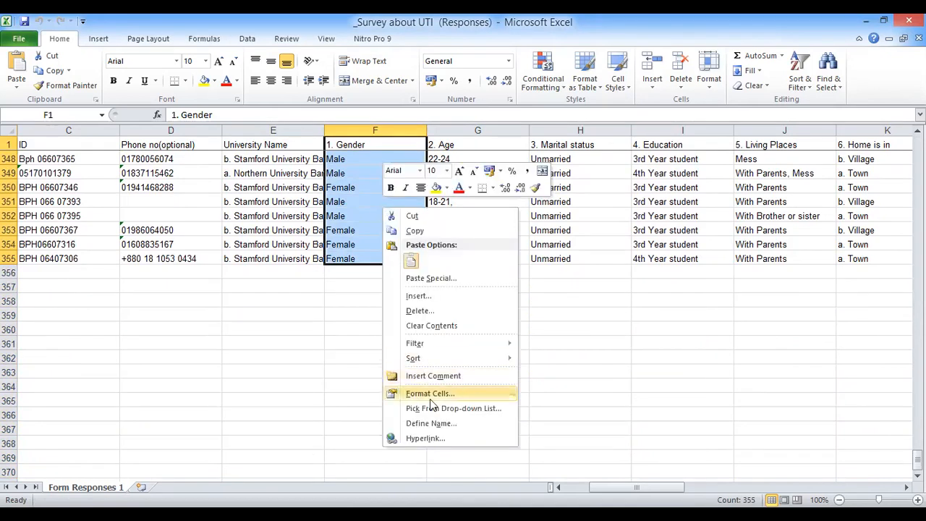
{"action": "left_click", "coordinate": [438, 429]}
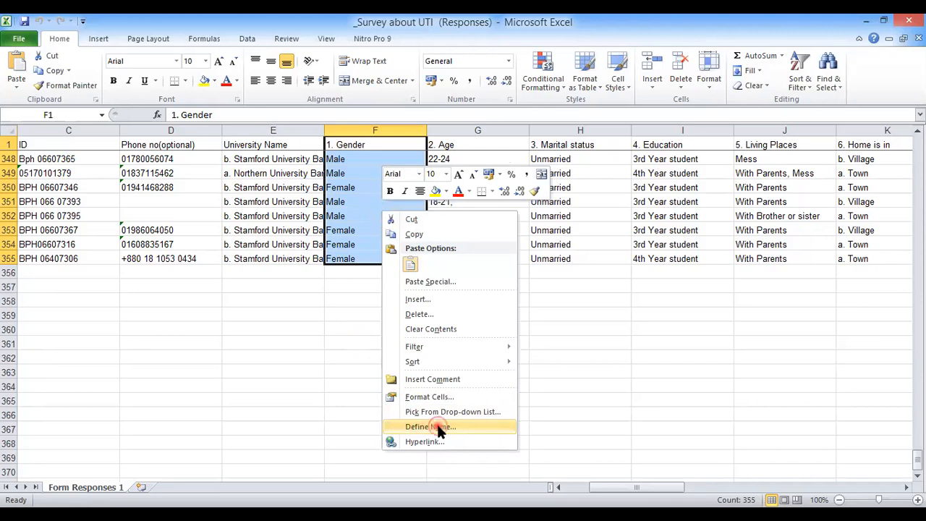
{"action": "left_click", "coordinate": [438, 427]}
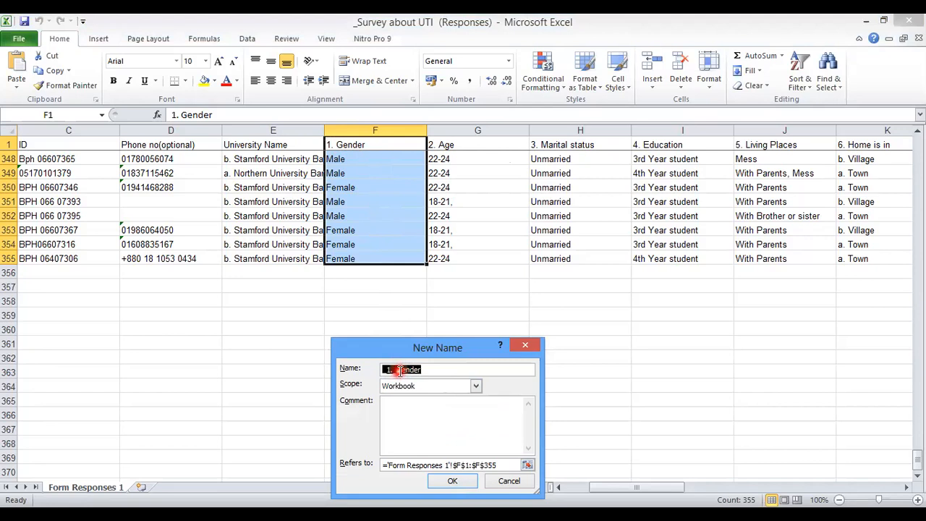
{"action": "key", "text": "Home"}
{"action": "type", "text": "_"}
{"action": "key", "text": "Delete"}
{"action": "key", "text": "Delete"}
{"action": "key", "text": "Delete"}
{"action": "key", "text": "BackSpace"}
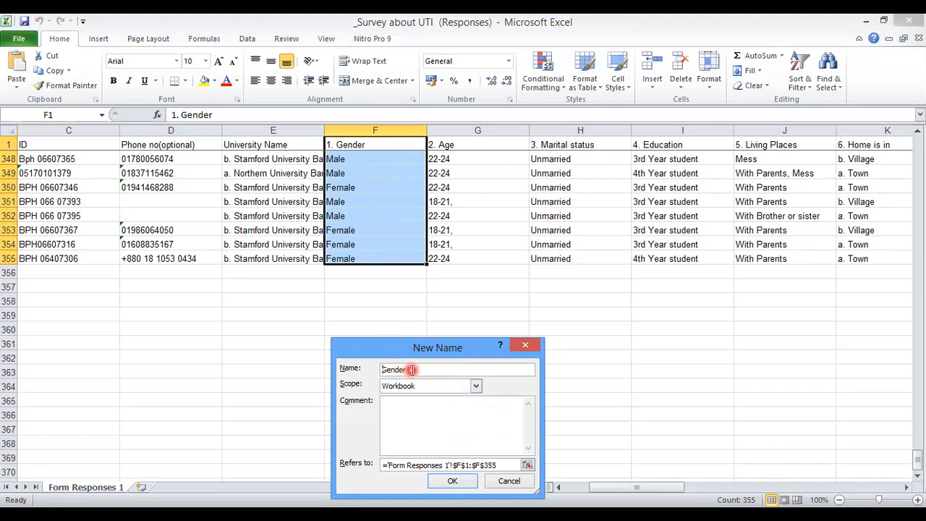
Copy the name text Gender, create the named range, and paste the text into cell F356 below the Gender data.
{"action": "left_click_drag", "start_coordinate": [413, 369], "coordinate": [382, 373]}
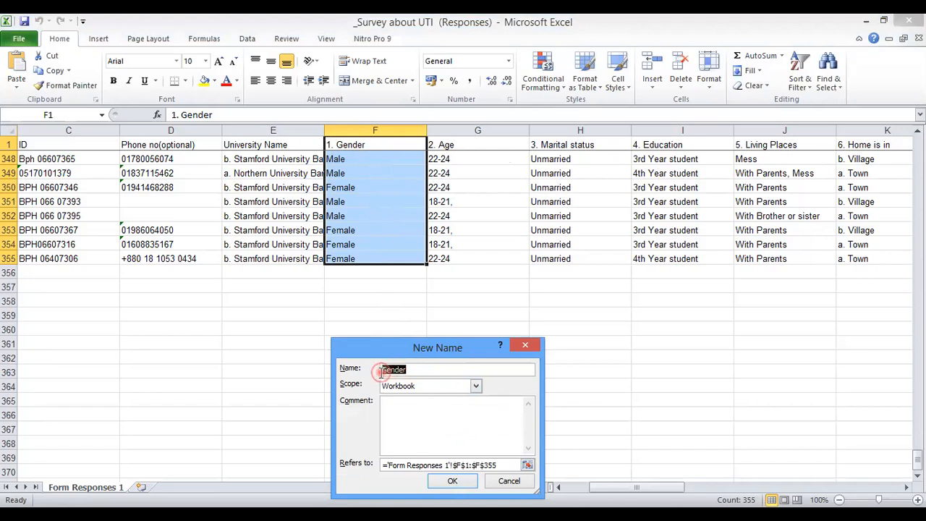
{"action": "right_click", "coordinate": [389, 370]}
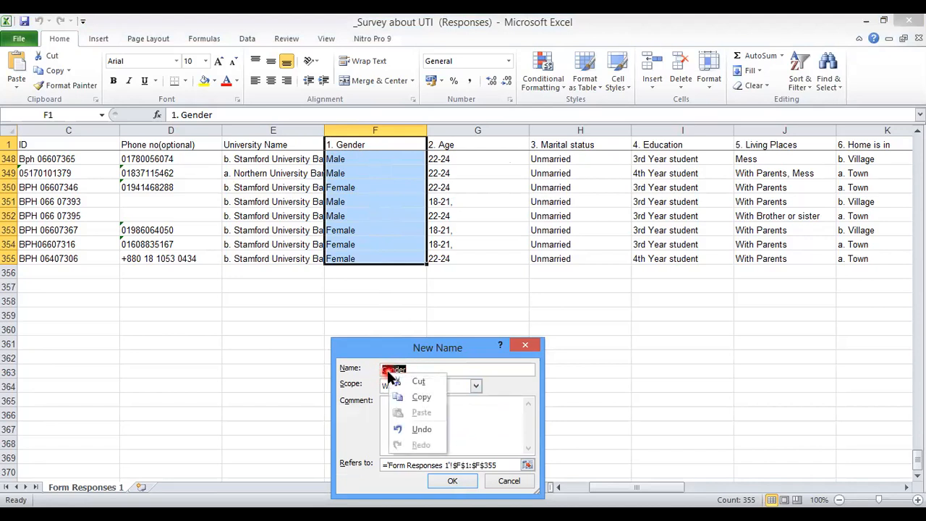
{"action": "left_click", "coordinate": [427, 397]}
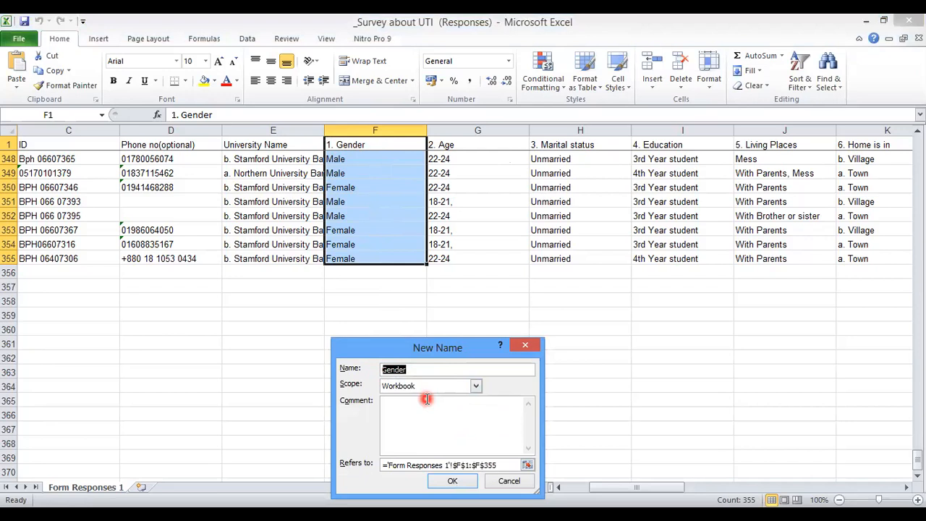
{"action": "left_click", "coordinate": [451, 481]}
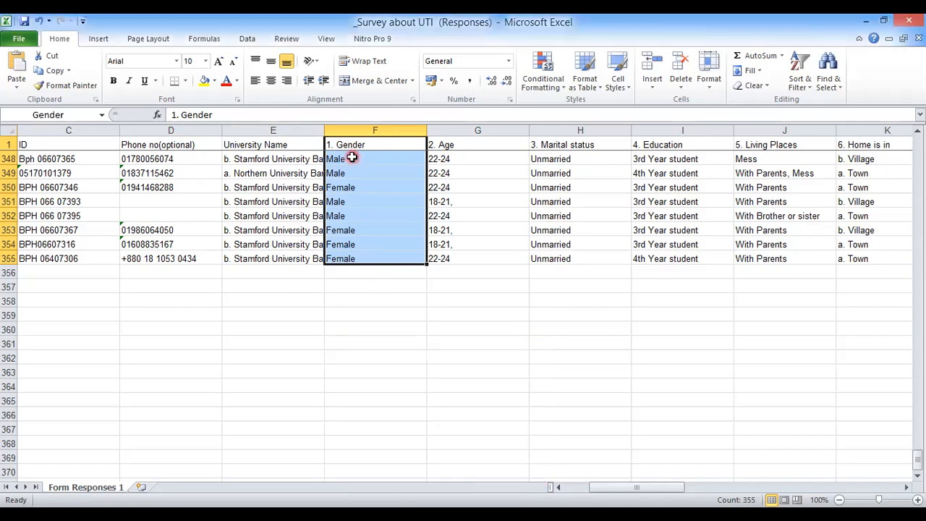
{"action": "left_click", "coordinate": [373, 278]}
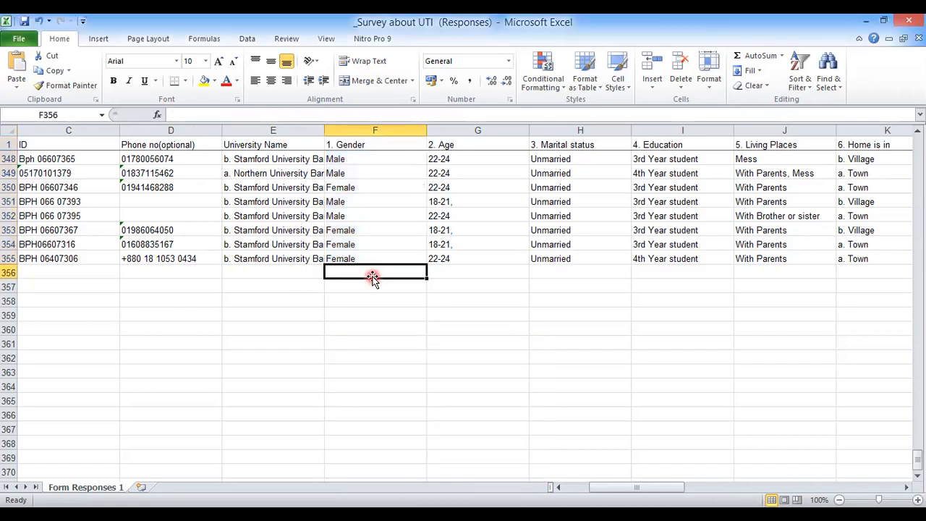
{"action": "key", "text": "ctrl+v"}
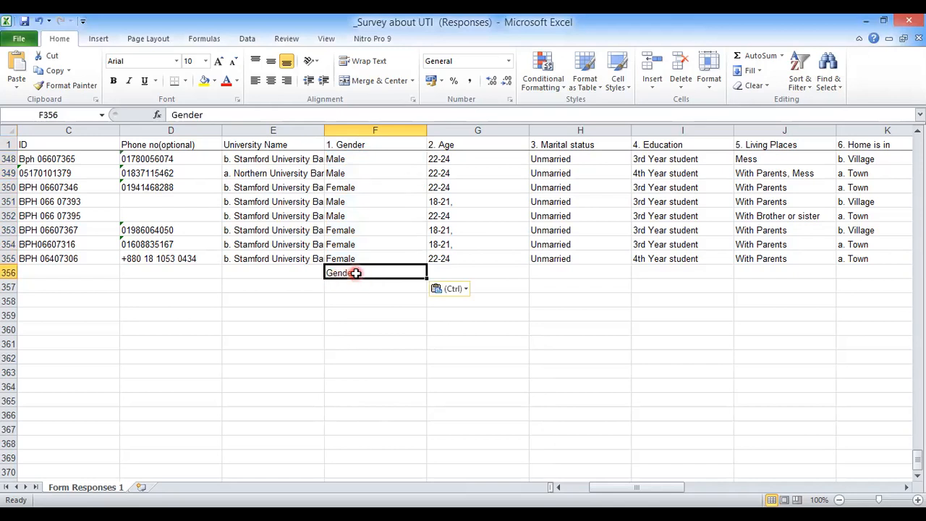
Select the Age column from its header in G1 through the last response in G355.
{"action": "left_click", "coordinate": [480, 149]}
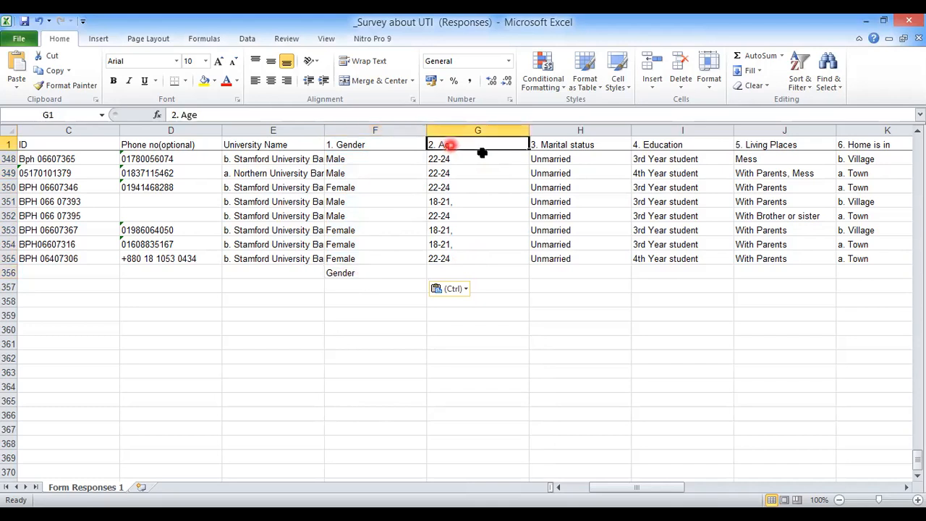
{"action": "left_click_drag", "start_coordinate": [482, 152], "coordinate": [450, 144]}
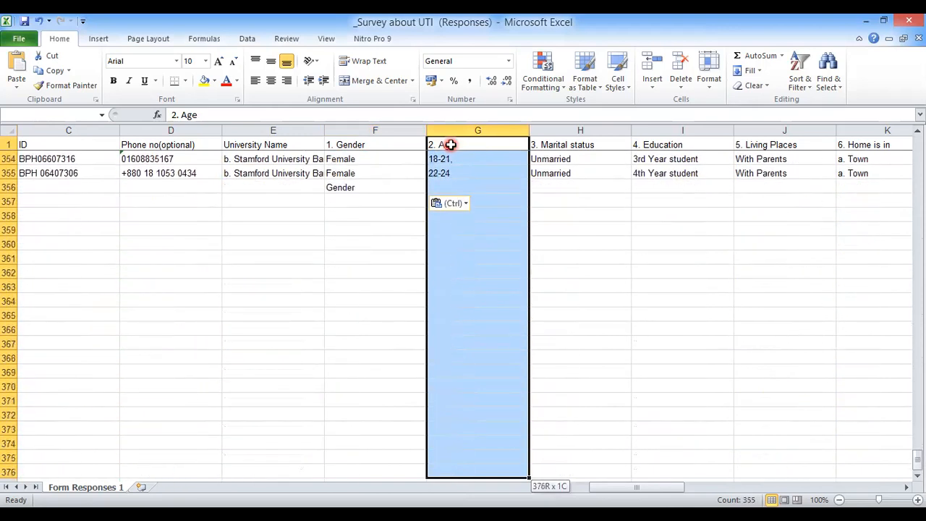
{"action": "left_click_drag", "start_coordinate": [450, 145], "coordinate": [446, 159]}
{"action": "scroll", "coordinate": [452, 188], "scroll_direction": "up", "scroll_amount": 2}
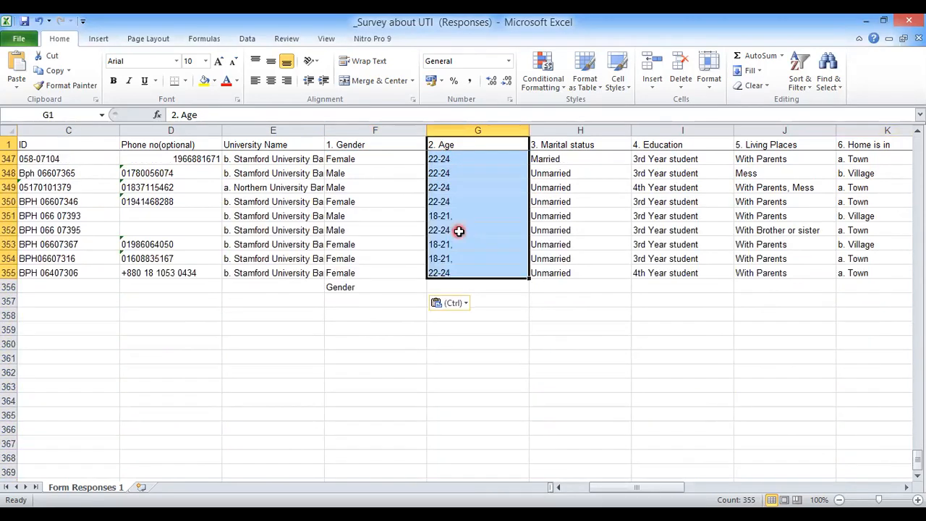
Start defining a workbook-scope name for the selected Age range and shorten the suggested name to Age.
{"action": "right_click", "coordinate": [458, 232]}
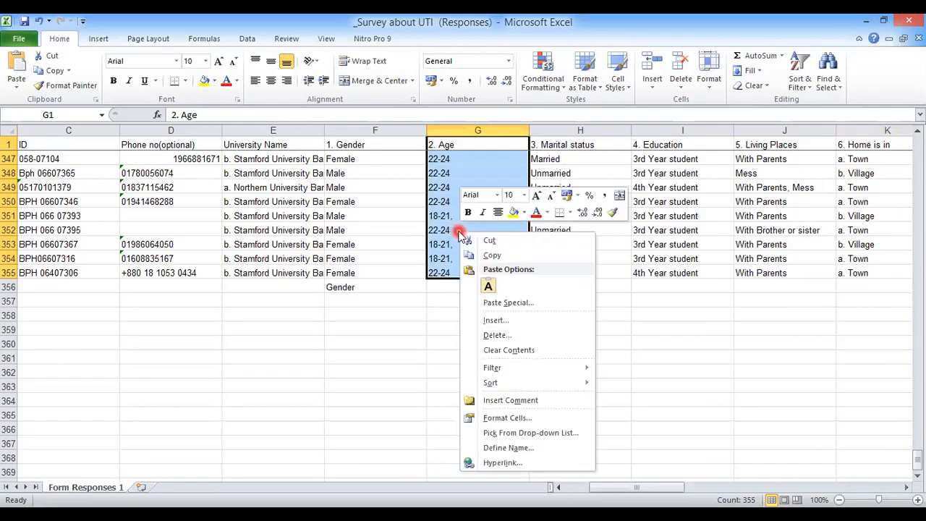
{"action": "left_click", "coordinate": [529, 449]}
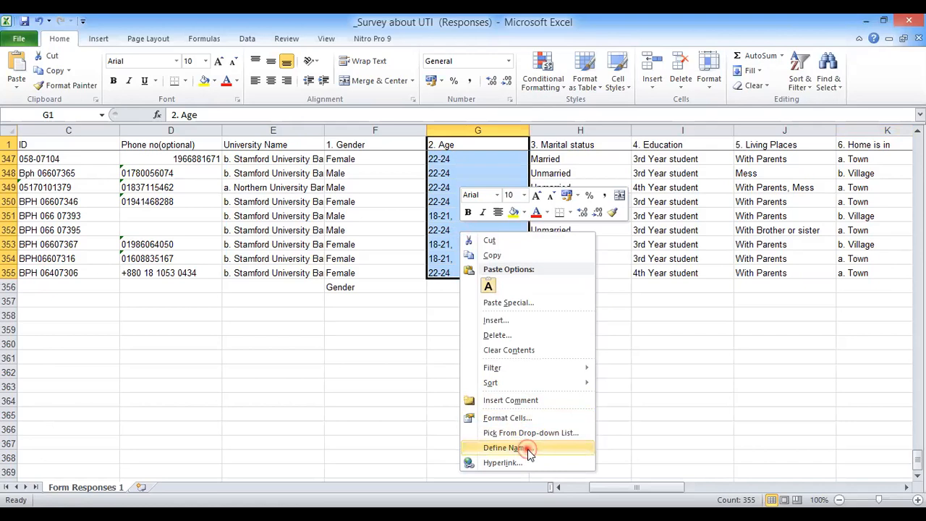
{"action": "left_click", "coordinate": [475, 378]}
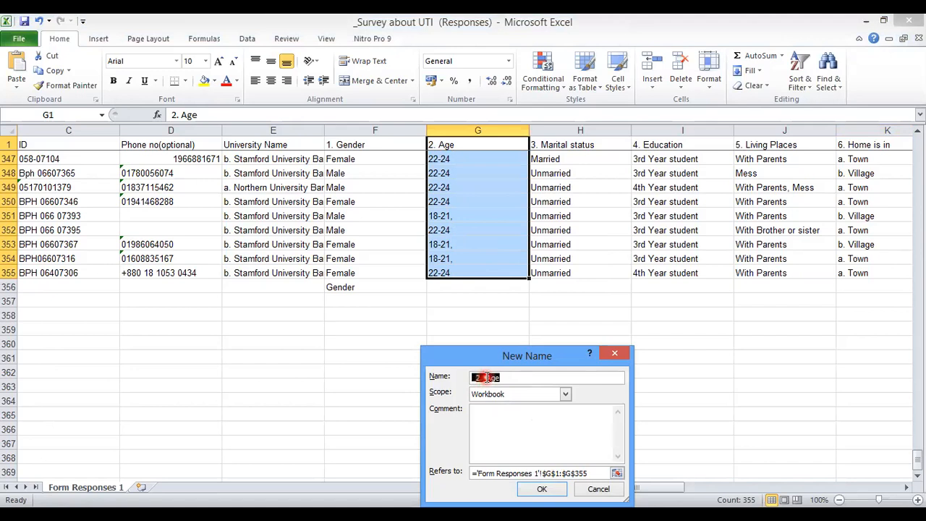
{"action": "left_click", "coordinate": [483, 377]}
{"action": "key", "text": "BackSpace"}
{"action": "key", "text": "BackSpace"}
{"action": "key", "text": "BackSpace"}
{"action": "key", "text": "BackSpace"}
Copy the name text Age, create the named range, and paste the text into cell G356 below the Age data.
{"action": "right_click", "coordinate": [476, 379]}
{"action": "left_click", "coordinate": [517, 405]}
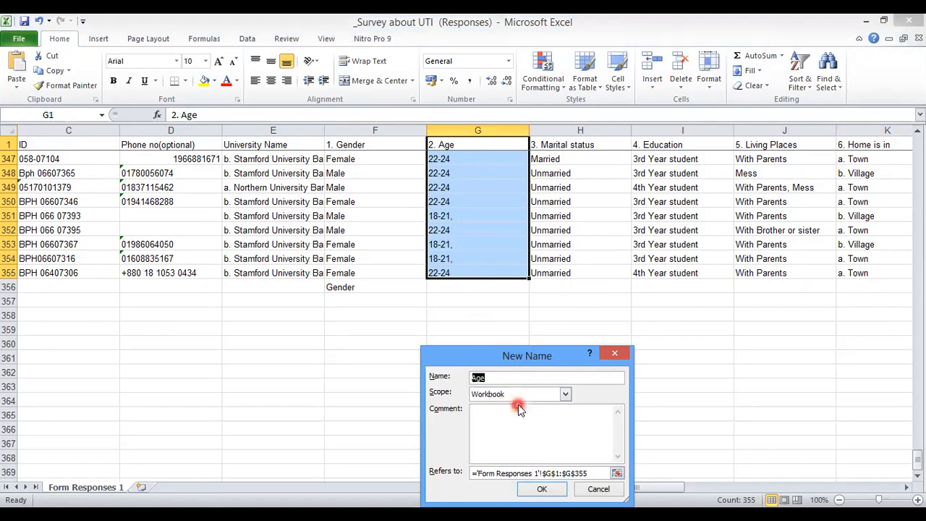
{"action": "left_click", "coordinate": [543, 488]}
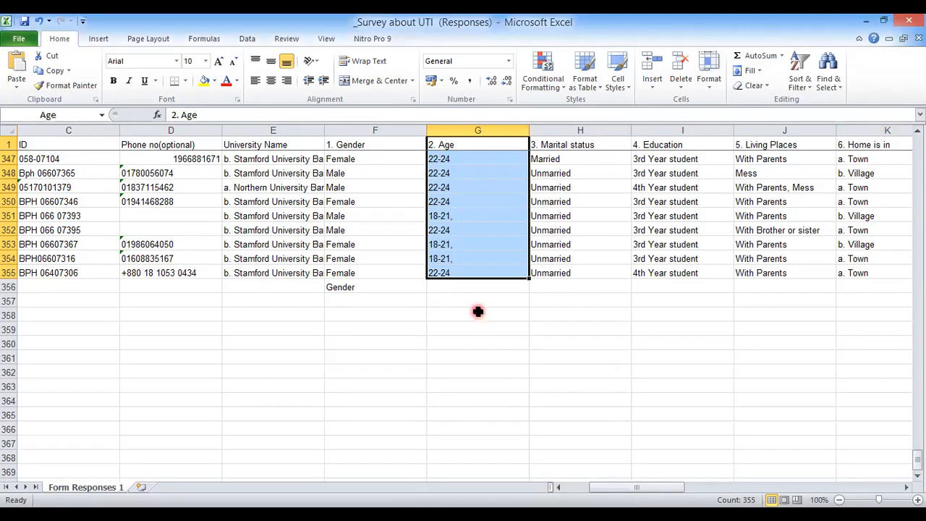
{"action": "left_click", "coordinate": [462, 287]}
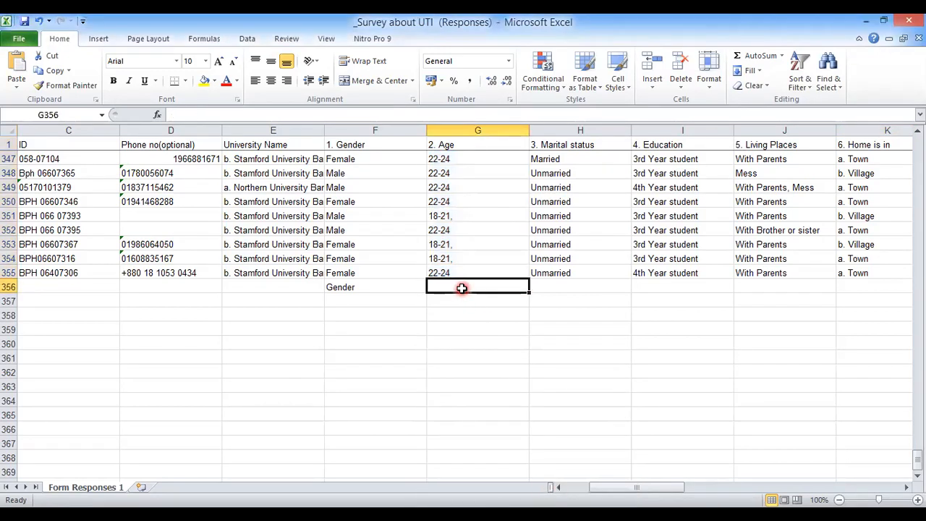
{"action": "key", "text": "ctrl+v"}
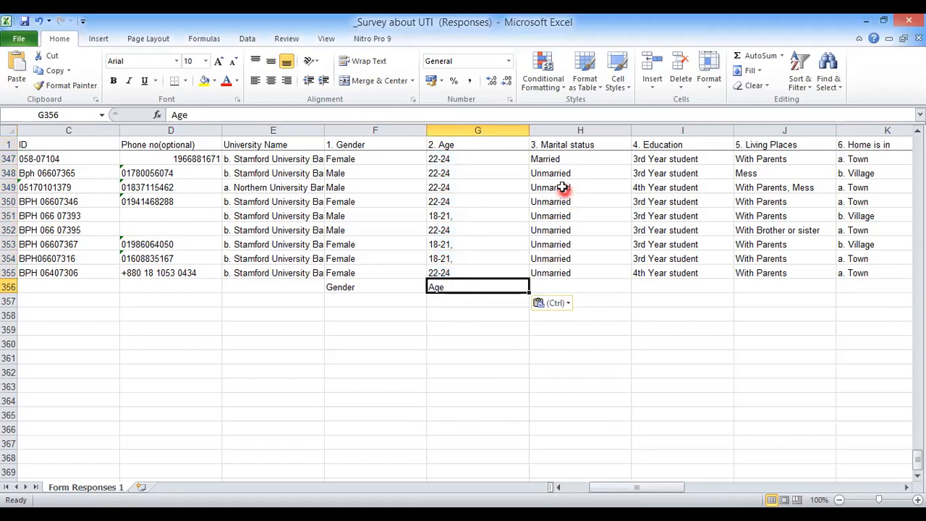
Select the Marital status column from H1 through H355 and start defining a workbook-scope name for it, set to Marital_status.
{"action": "left_click", "coordinate": [542, 151]}
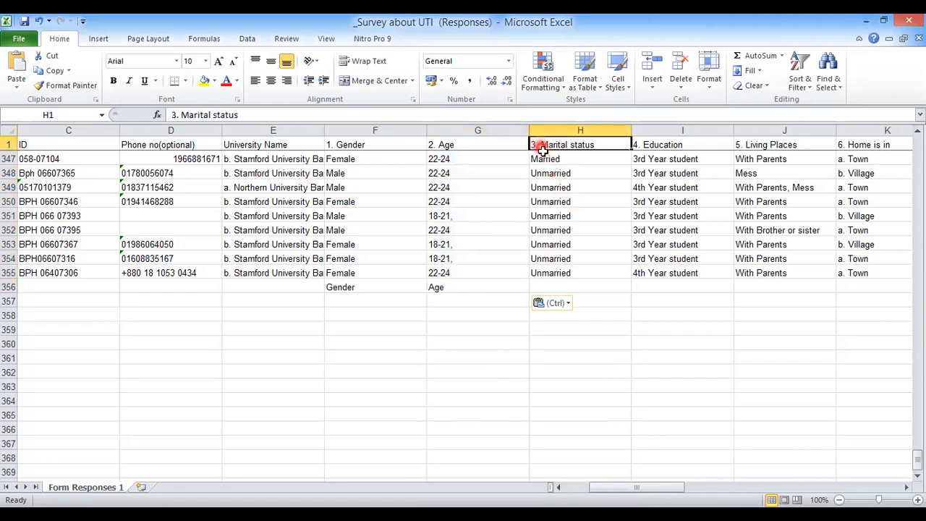
{"action": "left_click_drag", "start_coordinate": [543, 149], "coordinate": [542, 150]}
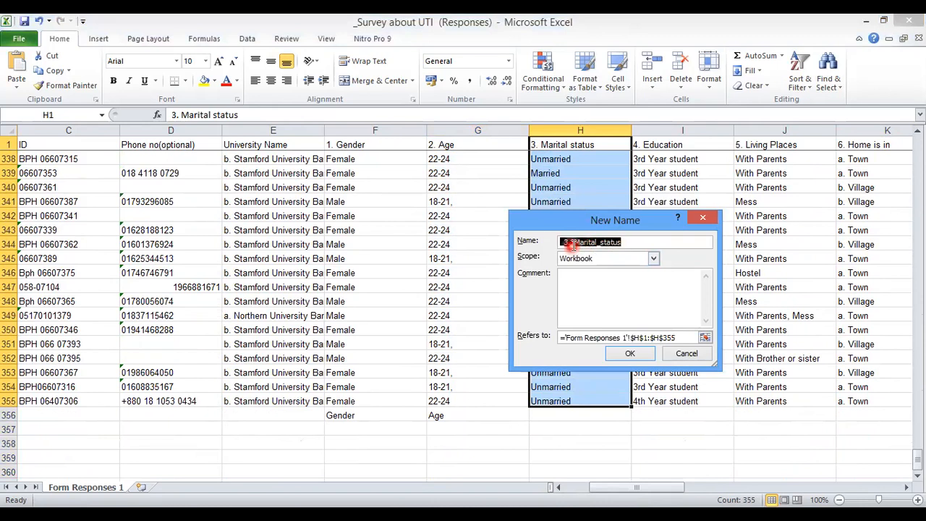
{"action": "left_click", "coordinate": [573, 243]}
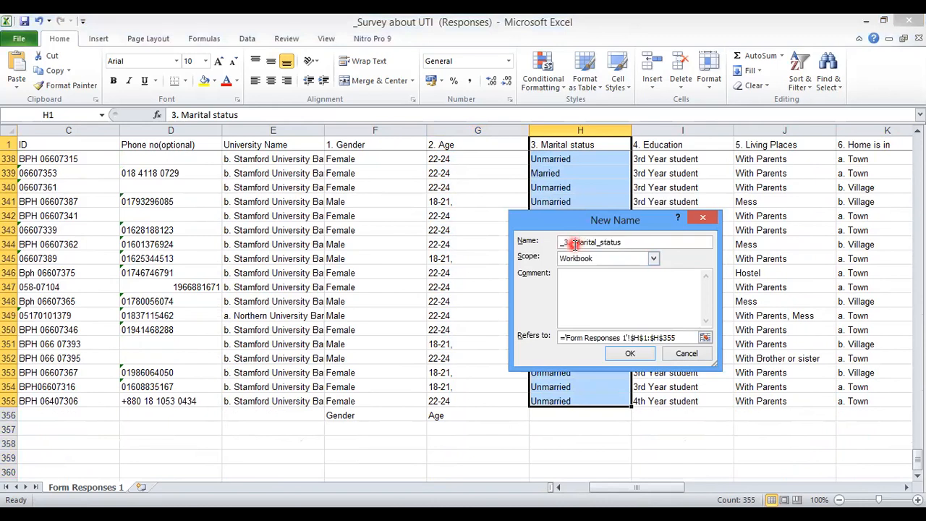
{"action": "key", "text": "BackSpace"}
{"action": "key", "text": "BackSpace"}
{"action": "key", "text": "BackSpace"}
{"action": "key", "text": "BackSpace"}
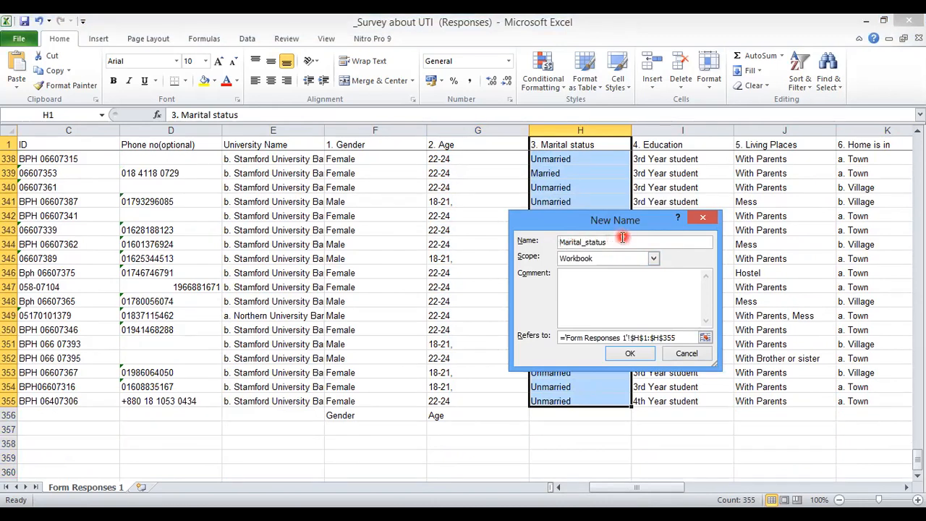
Copy the name text Marital_status, create the named range, and paste the text into cell H356 below the column's data.
{"action": "left_click_drag", "start_coordinate": [610, 243], "coordinate": [565, 242]}
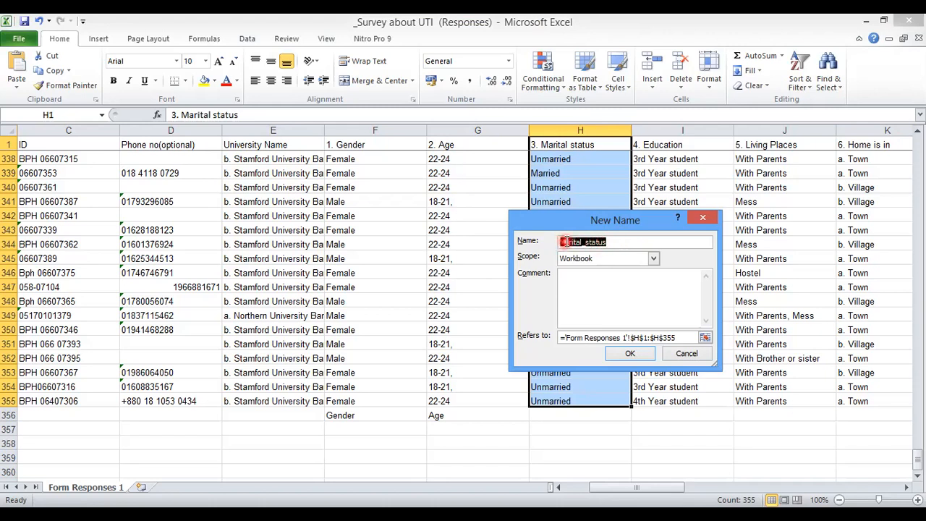
{"action": "right_click", "coordinate": [566, 242]}
{"action": "left_click", "coordinate": [600, 273]}
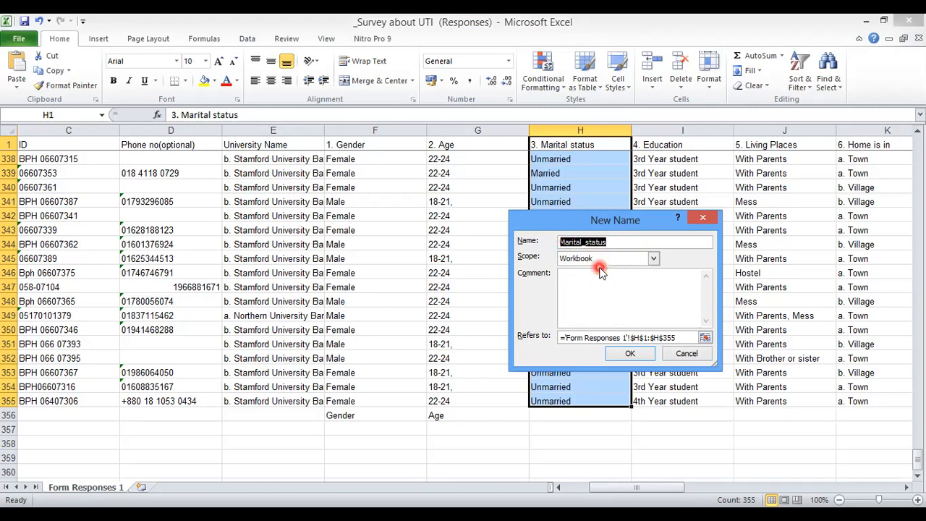
{"action": "left_click", "coordinate": [630, 354]}
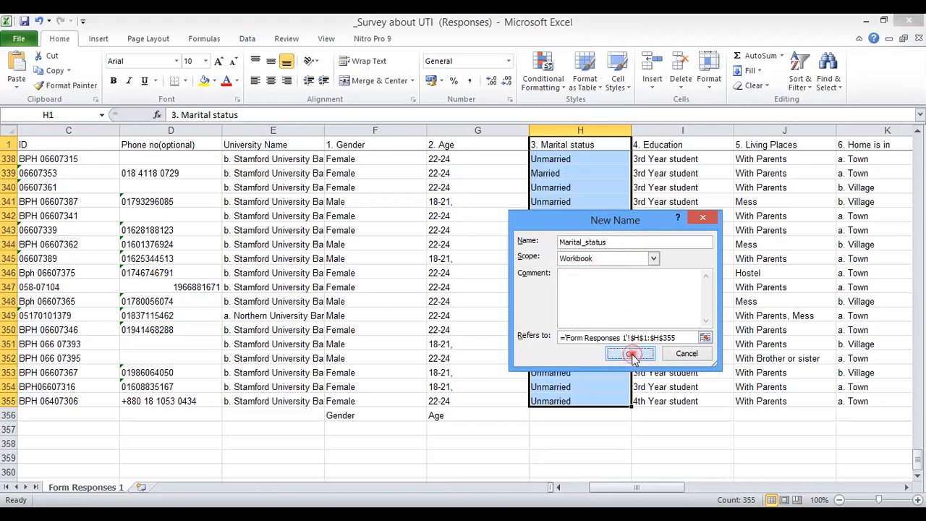
{"action": "left_click", "coordinate": [567, 418]}
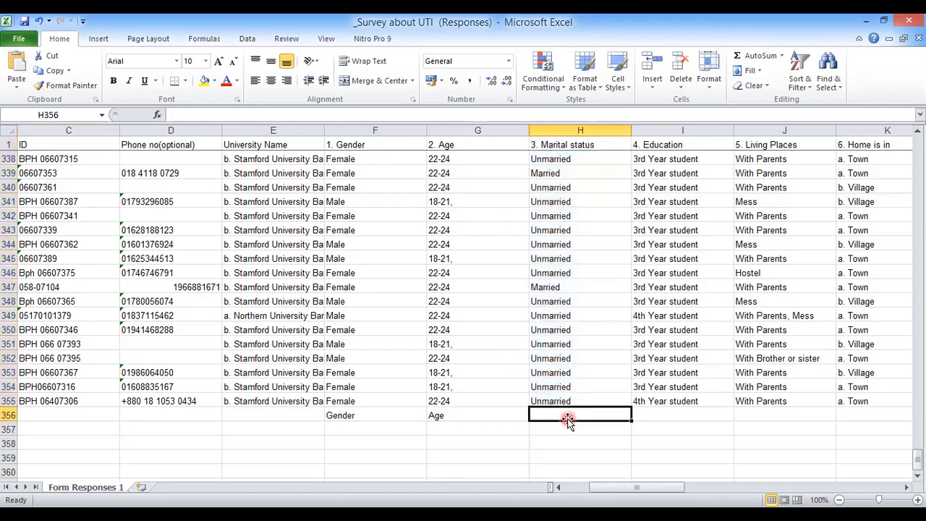
{"action": "key", "text": "ctrl+v"}
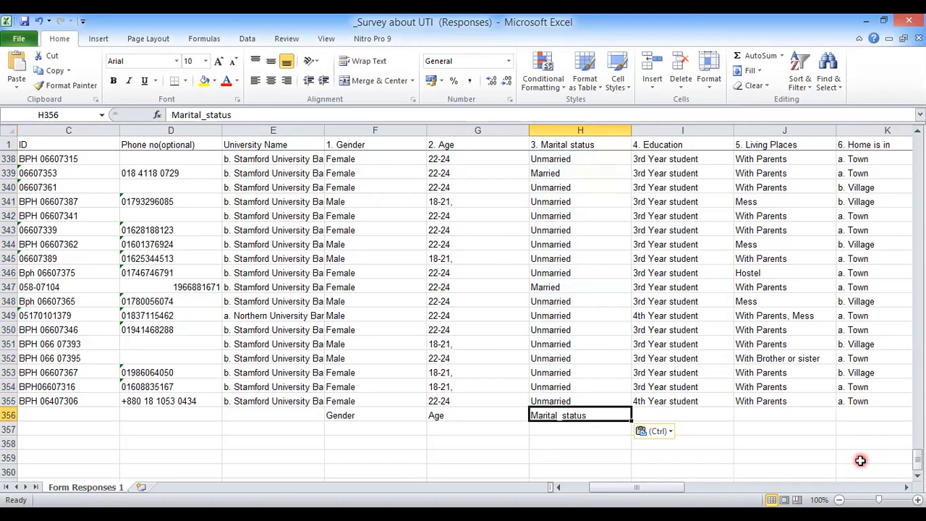
Enter a small summary list below the data with Gender in E358, Female in E359 and Male in E360.
{"action": "left_click", "coordinate": [917, 475]}
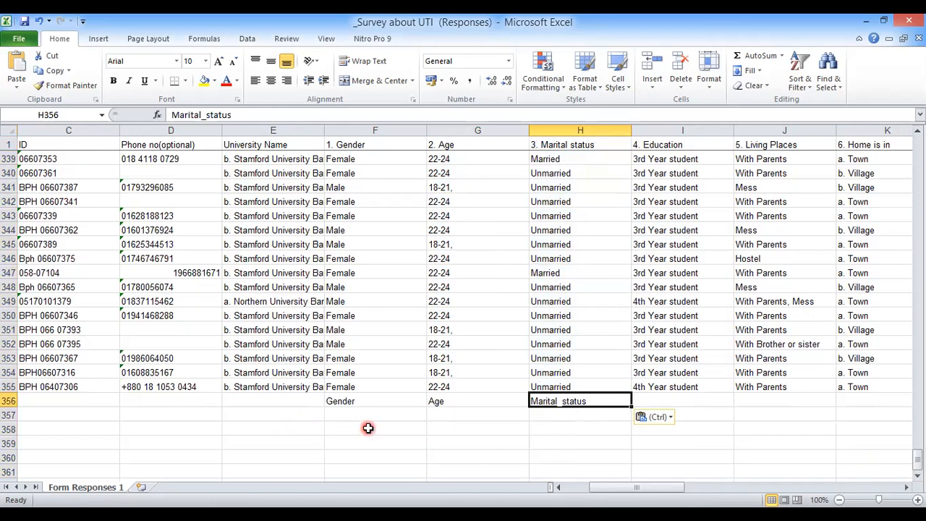
{"action": "left_click", "coordinate": [266, 429]}
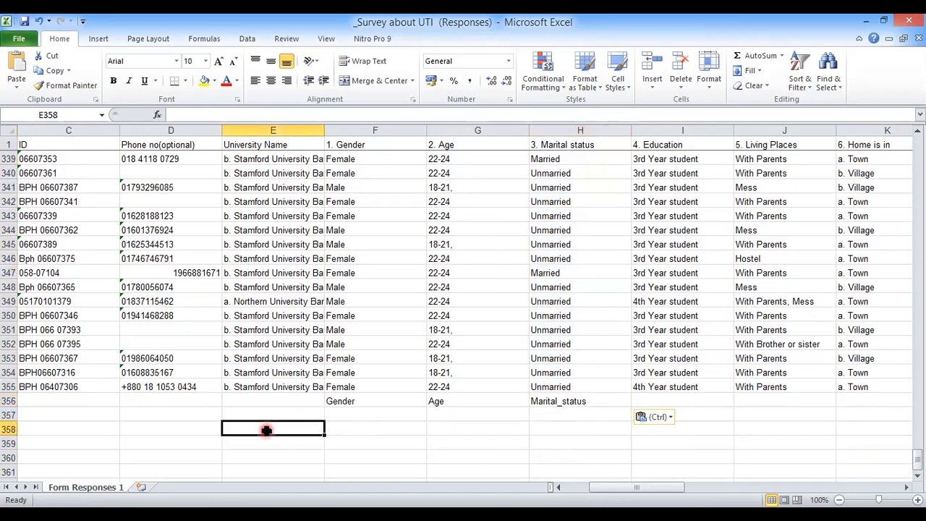
{"action": "type", "text": "g"}
{"action": "key", "text": "BackSpace"}
{"action": "key", "text": "BackSpace"}
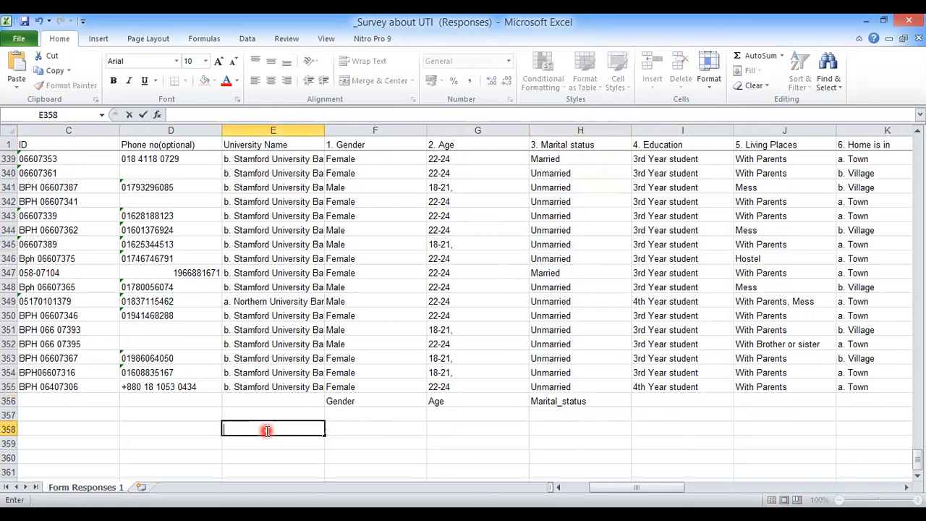
{"action": "type", "text": "Gender"}
{"action": "left_click", "coordinate": [264, 444]}
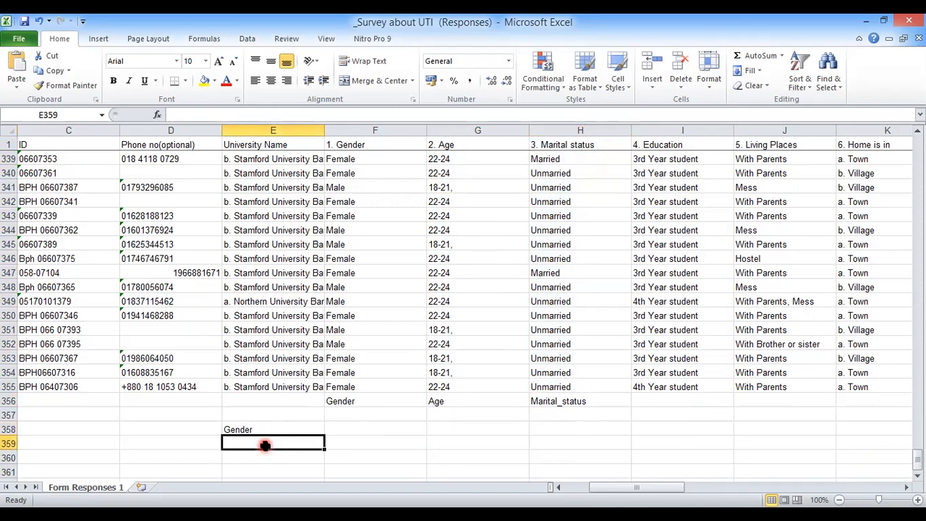
{"action": "type", "text": "Female"}
{"action": "left_click", "coordinate": [264, 457]}
{"action": "type", "text": "M"}
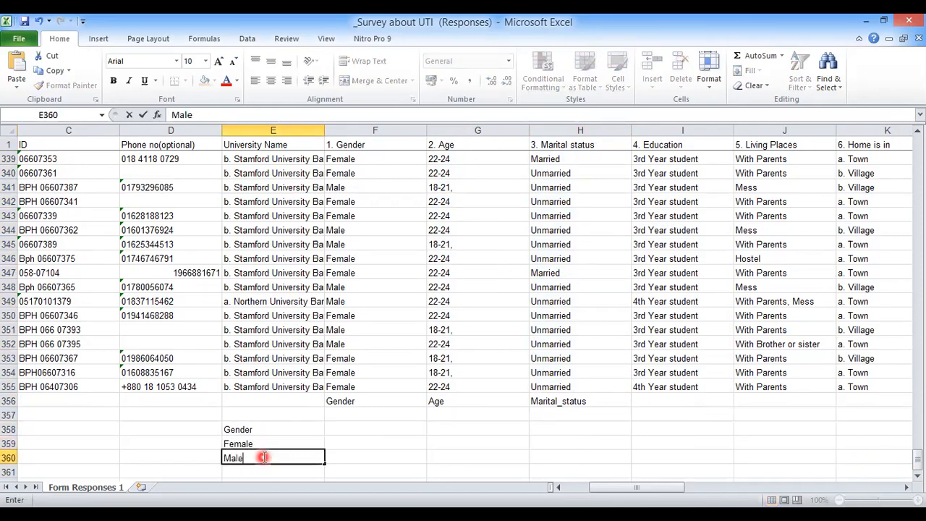
{"action": "type", "text": "ale"}
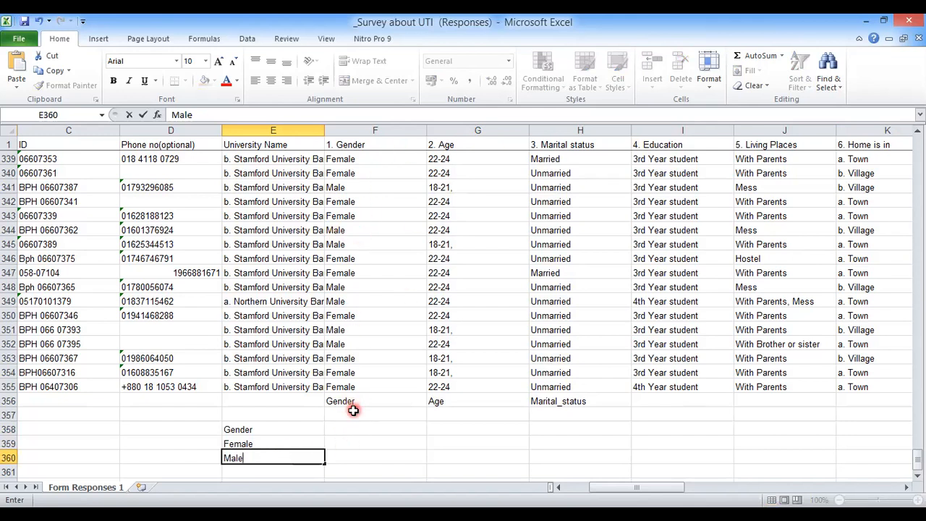
Make the Gender heading in E358 bold and center it.
{"action": "left_click", "coordinate": [262, 429]}
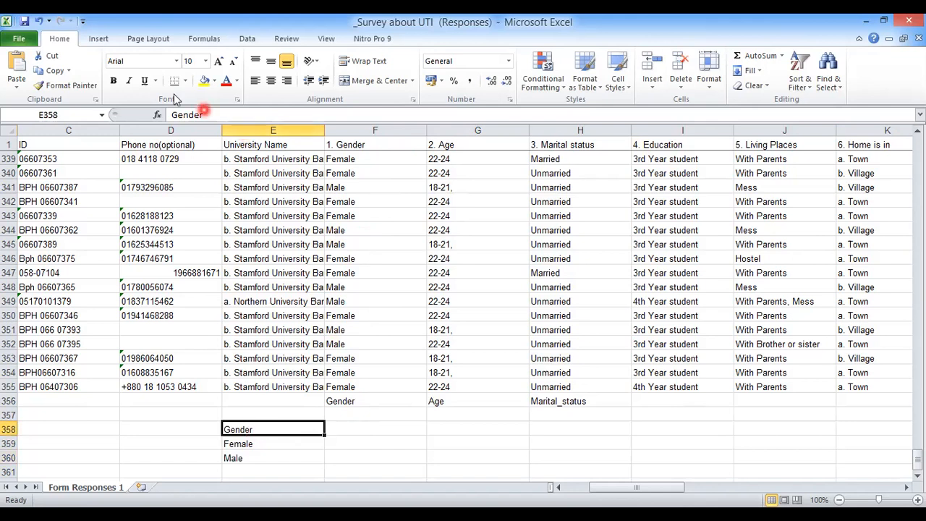
{"action": "left_click", "coordinate": [116, 78]}
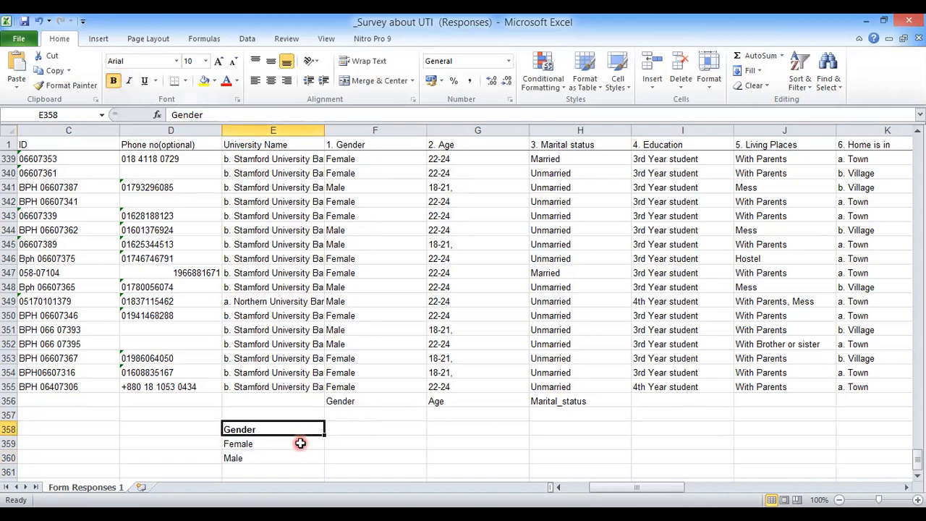
{"action": "left_click", "coordinate": [271, 81]}
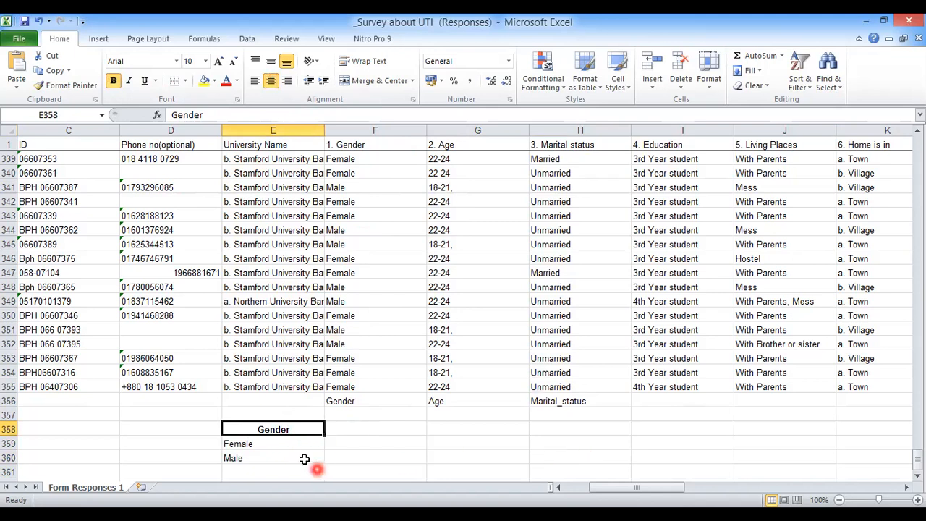
Search for the countif function and insert COUNTIF into F359, beside the Female label.
{"action": "left_click", "coordinate": [343, 444]}
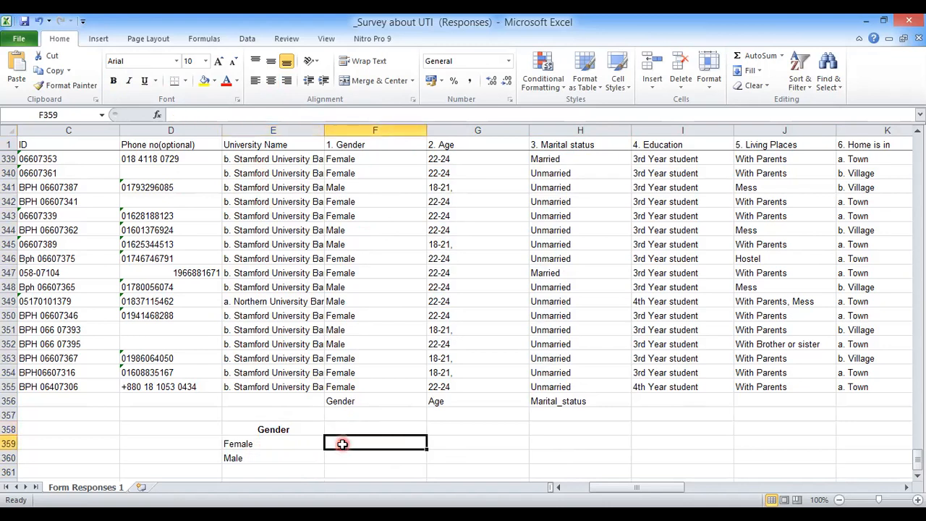
{"action": "left_click", "coordinate": [155, 114]}
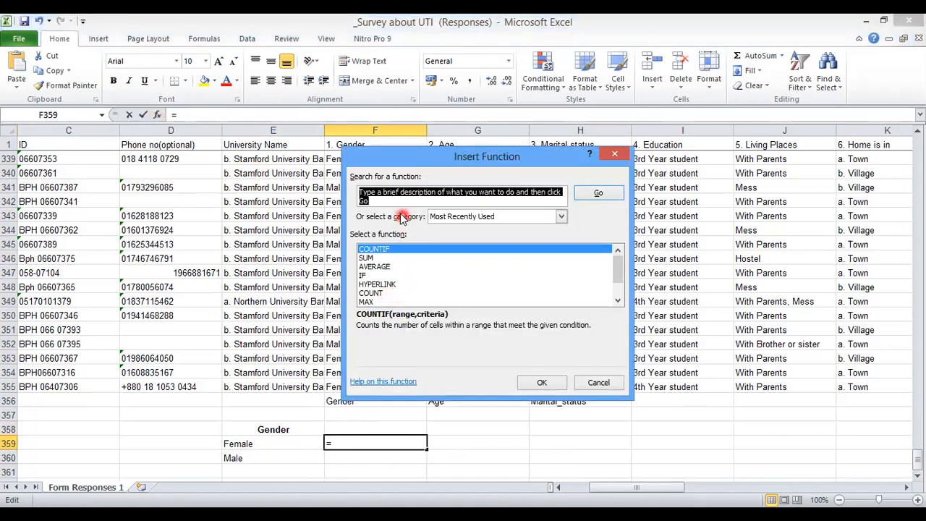
{"action": "type", "text": "countif"}
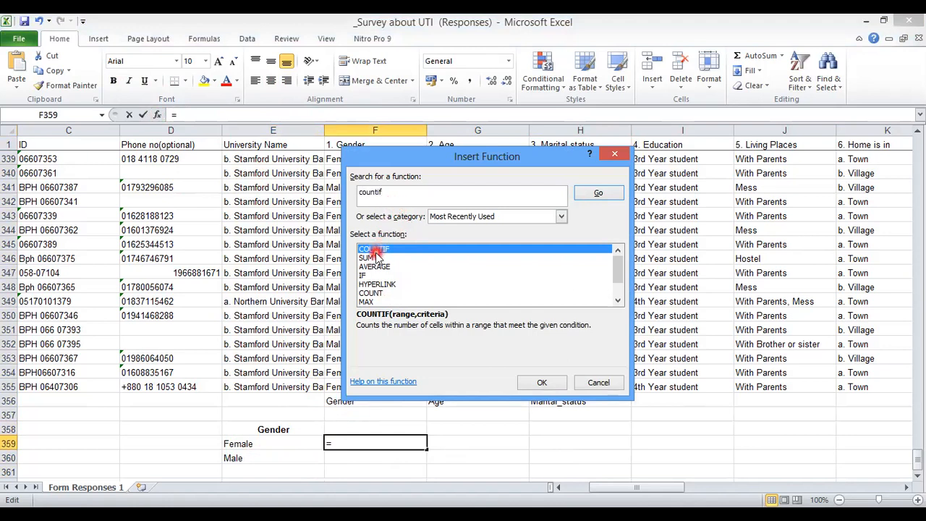
{"action": "left_click", "coordinate": [598, 193]}
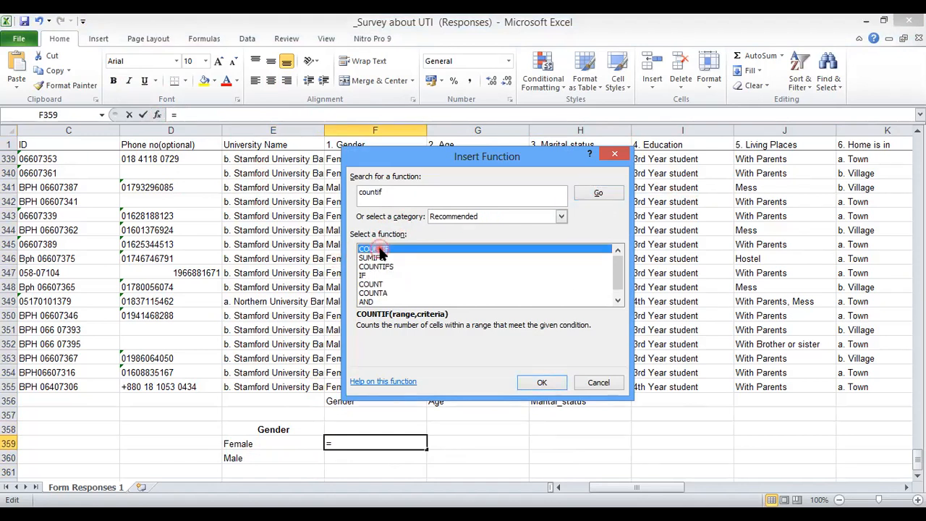
{"action": "double_click", "coordinate": [382, 250]}
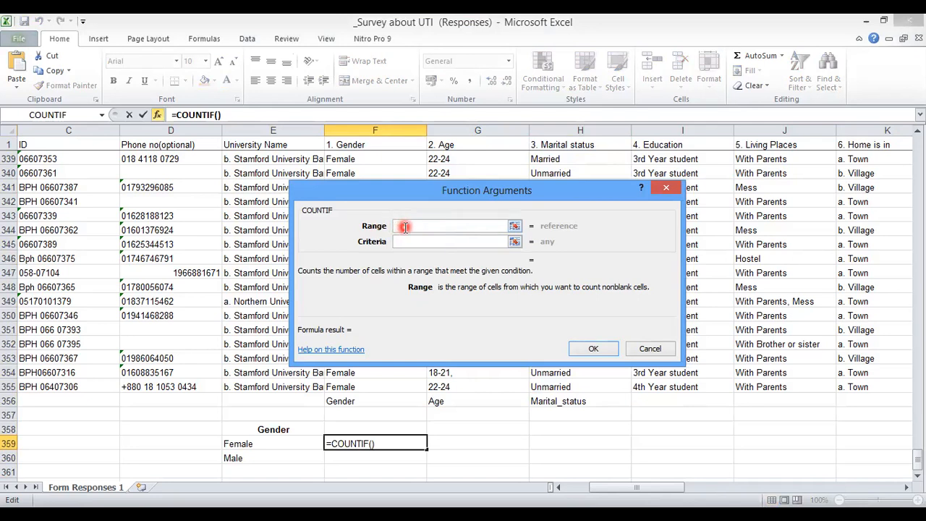
Complete the COUNTIF formula in F359 with range gender and criteria E359, and fill it down to F360.
{"action": "type", "text": "gender"}
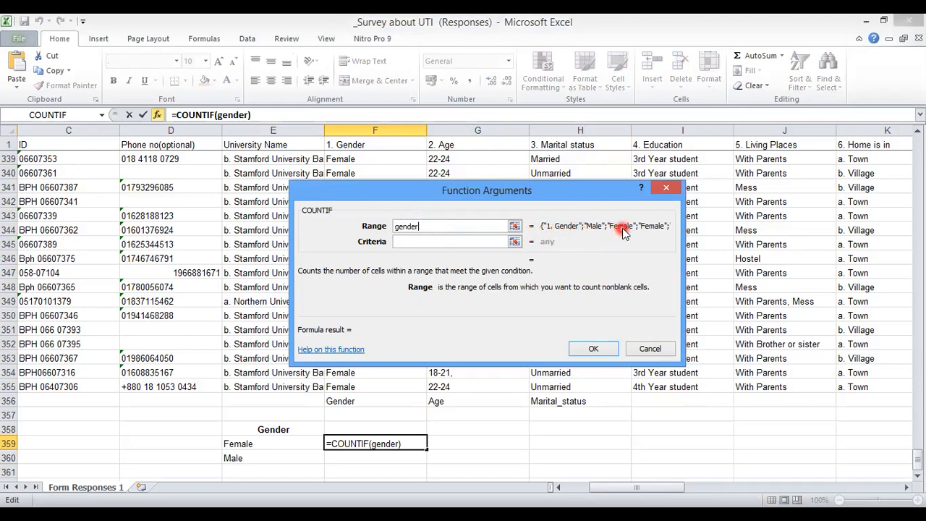
{"action": "left_click", "coordinate": [433, 244]}
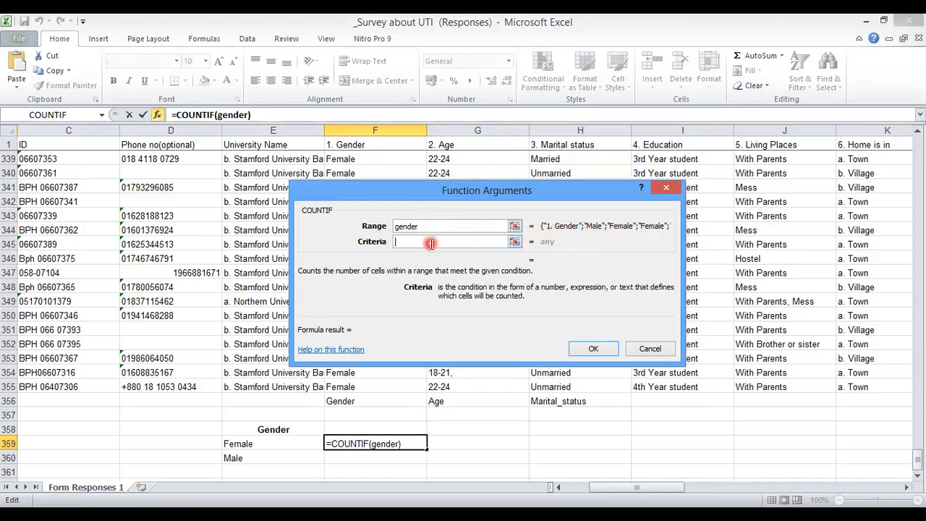
{"action": "left_click", "coordinate": [237, 445]}
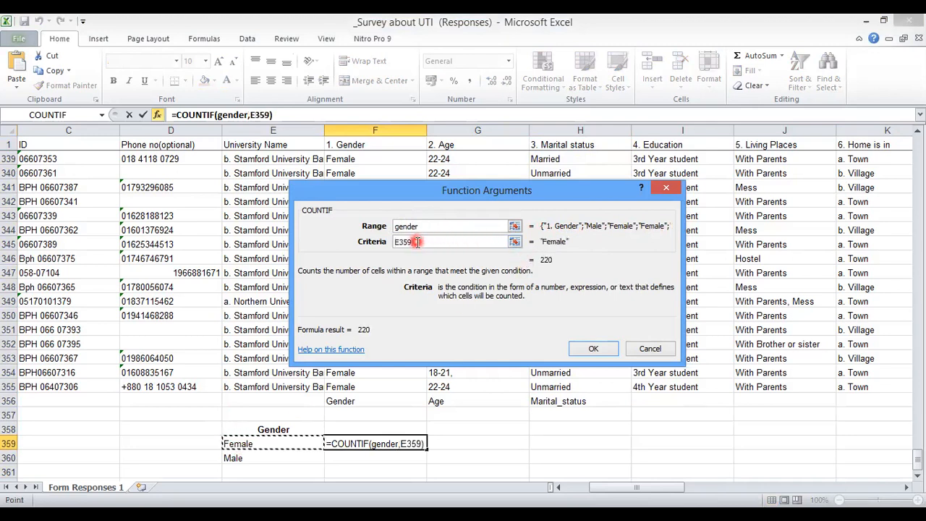
{"action": "left_click", "coordinate": [594, 349]}
{"action": "left_click", "coordinate": [595, 349]}
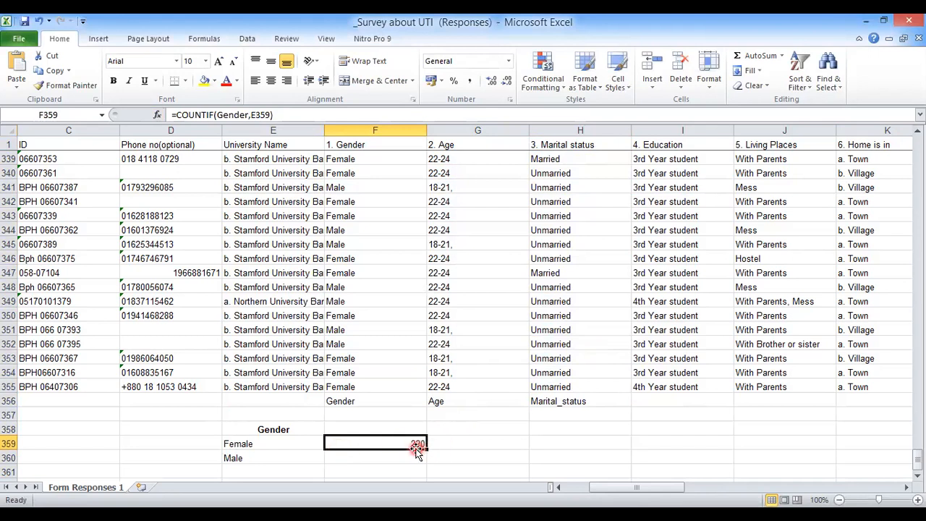
{"action": "left_click_drag", "start_coordinate": [425, 448], "coordinate": [425, 463]}
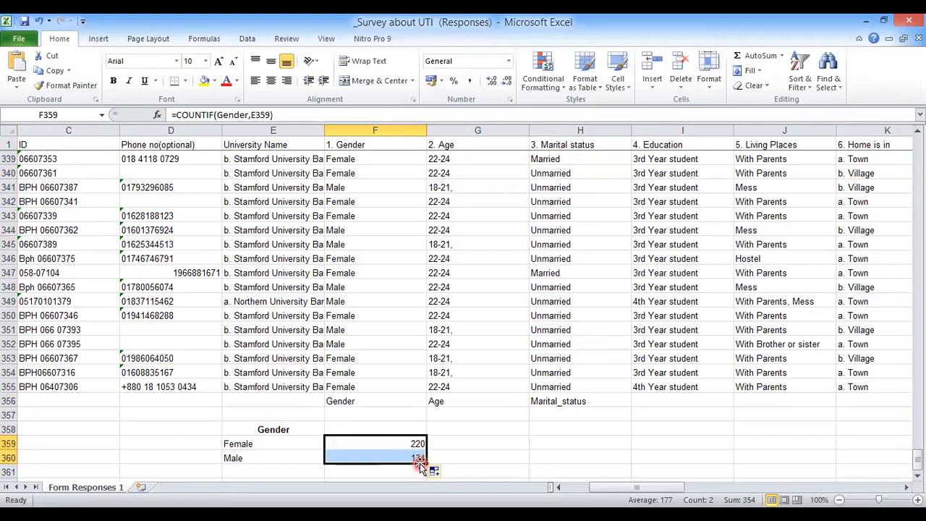
Create a 2-D pie chart from E359:F360 and apply the chart layout with a title, category names and percentages.
{"action": "left_click", "coordinate": [238, 444]}
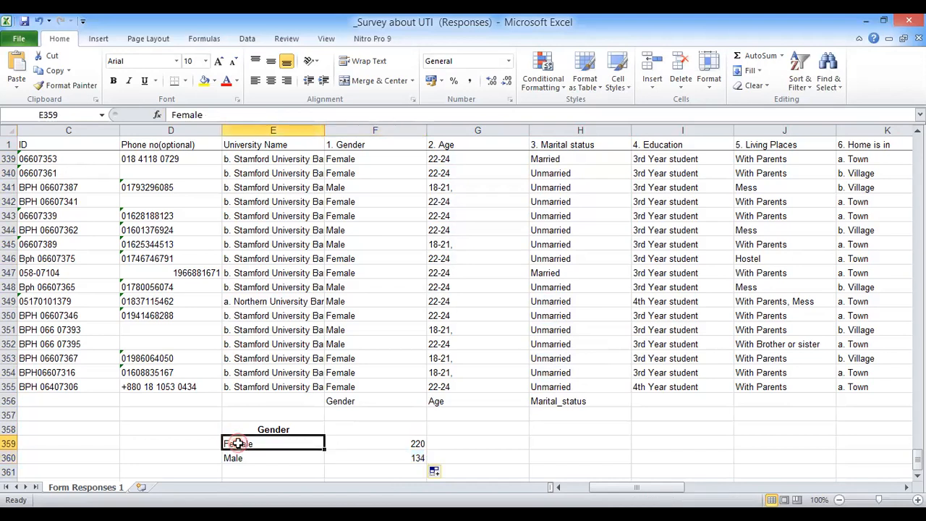
{"action": "key", "text": "shift+Down"}
{"action": "key", "text": "shift+Right"}
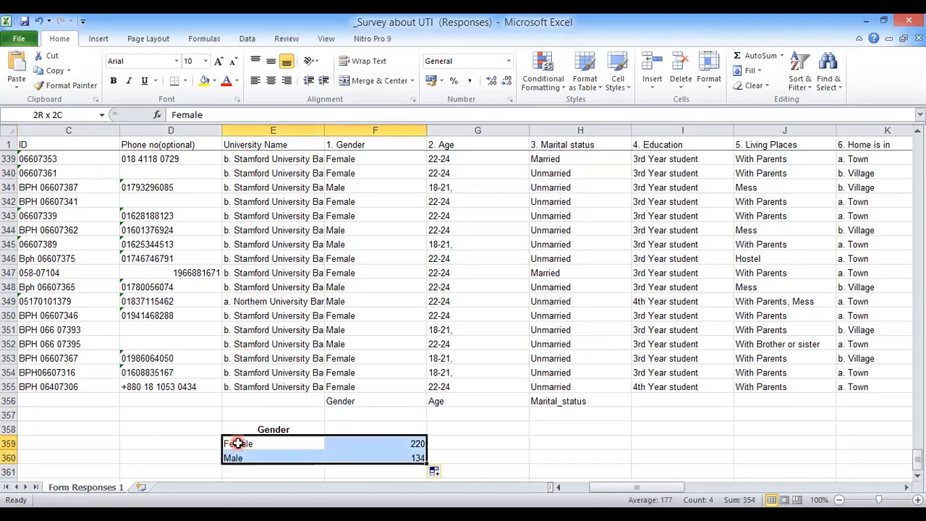
{"action": "left_click", "coordinate": [99, 39]}
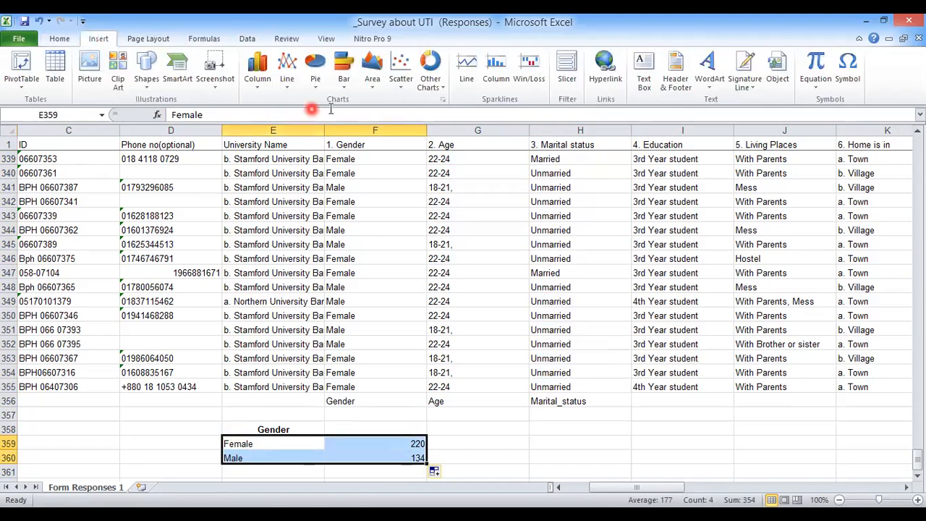
{"action": "left_click", "coordinate": [319, 72]}
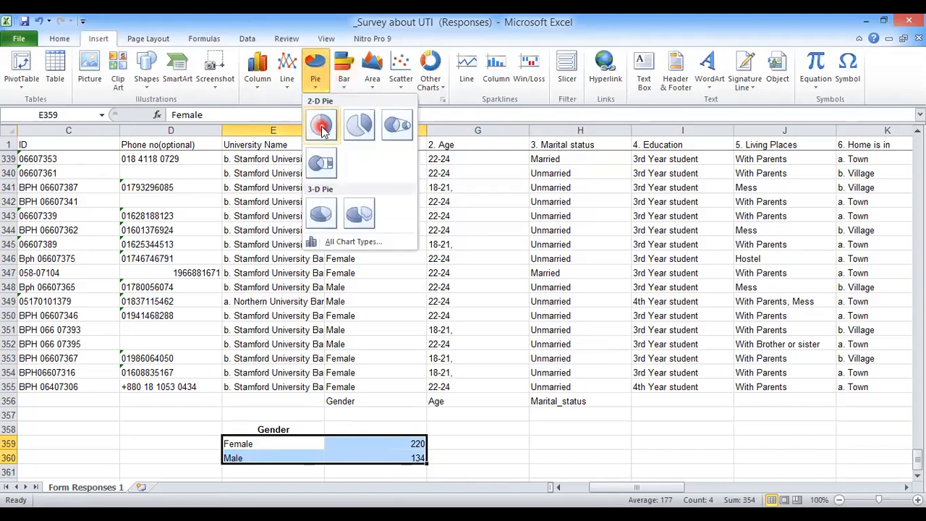
{"action": "left_click", "coordinate": [322, 126]}
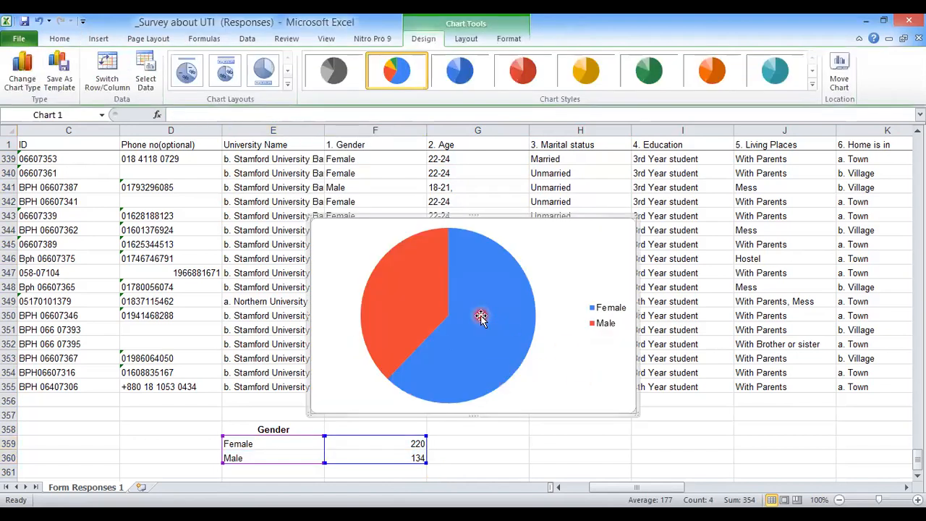
{"action": "left_click", "coordinate": [187, 75]}
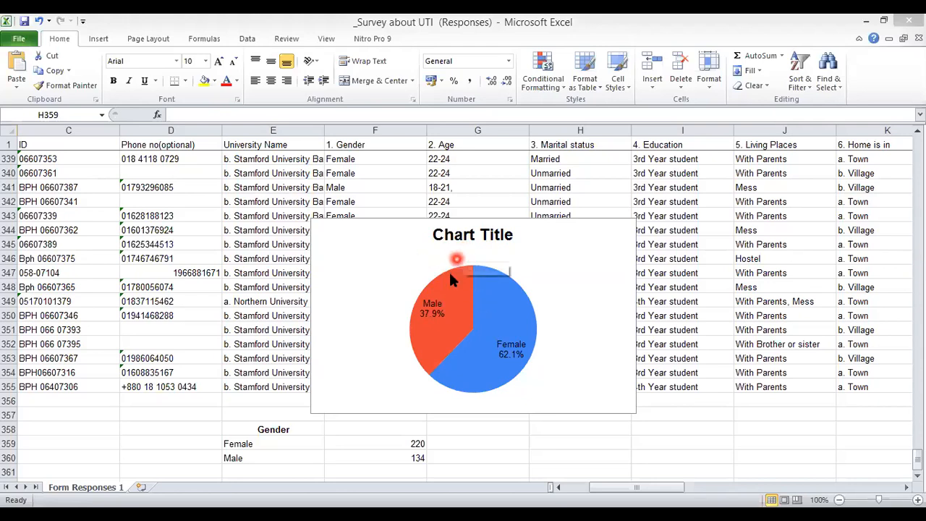
{"action": "left_click", "coordinate": [462, 235]}
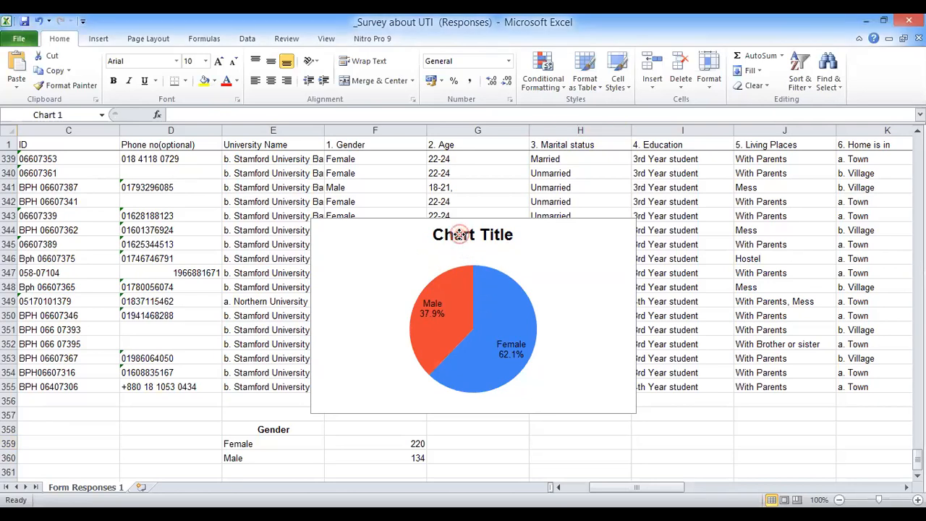
{"action": "double_click", "coordinate": [462, 237]}
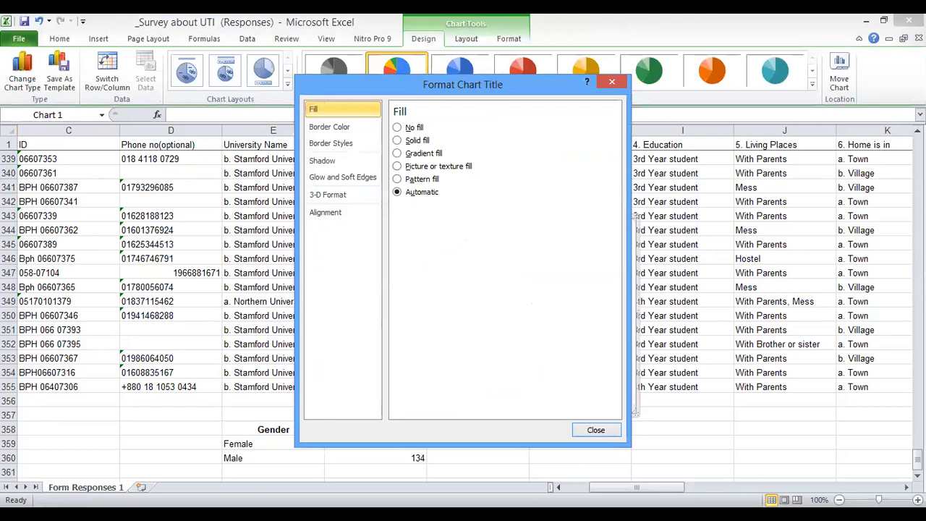
{"action": "left_click", "coordinate": [596, 430]}
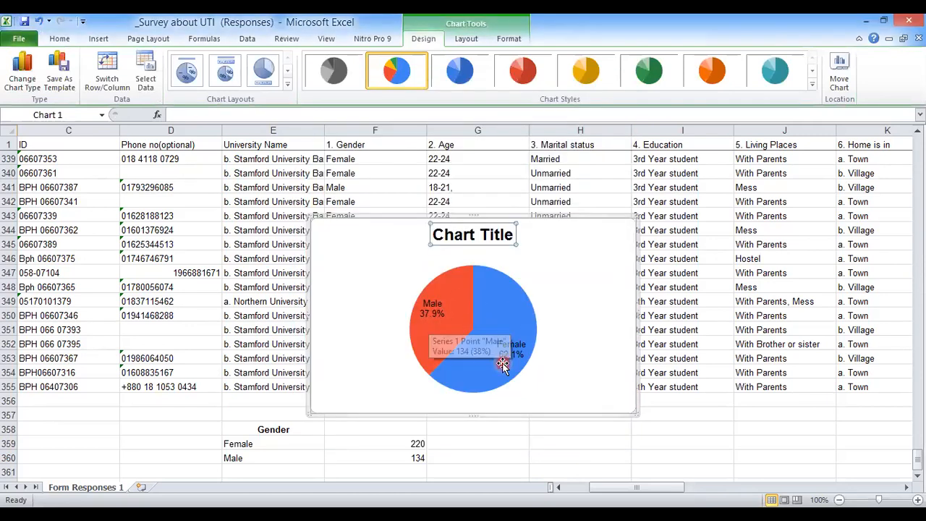
Switch to the survey's Google Forms responses in Chrome, compare its Gender pie chart with the worksheet chart, and return to Excel.
{"action": "mouse_move", "coordinate": [508, 364]}
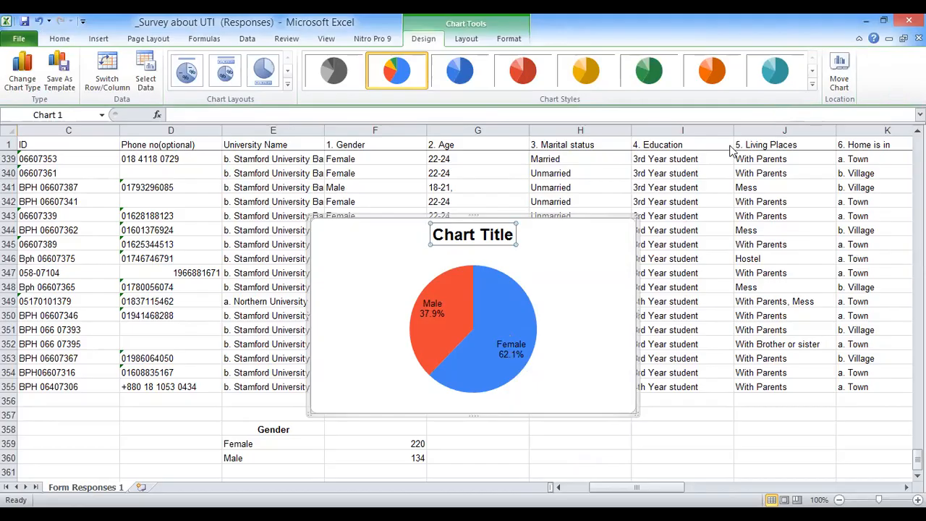
{"action": "key", "text": "alt+Tab"}
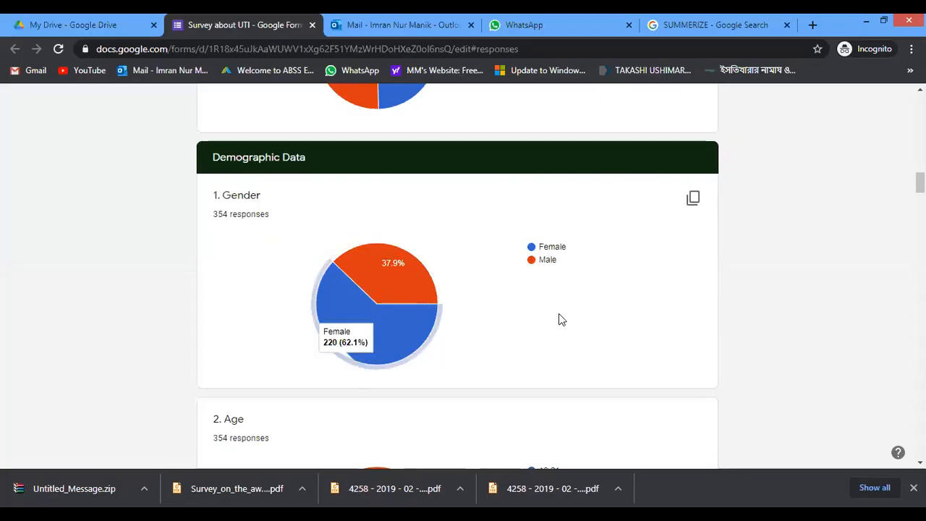
{"action": "mouse_move", "coordinate": [391, 287]}
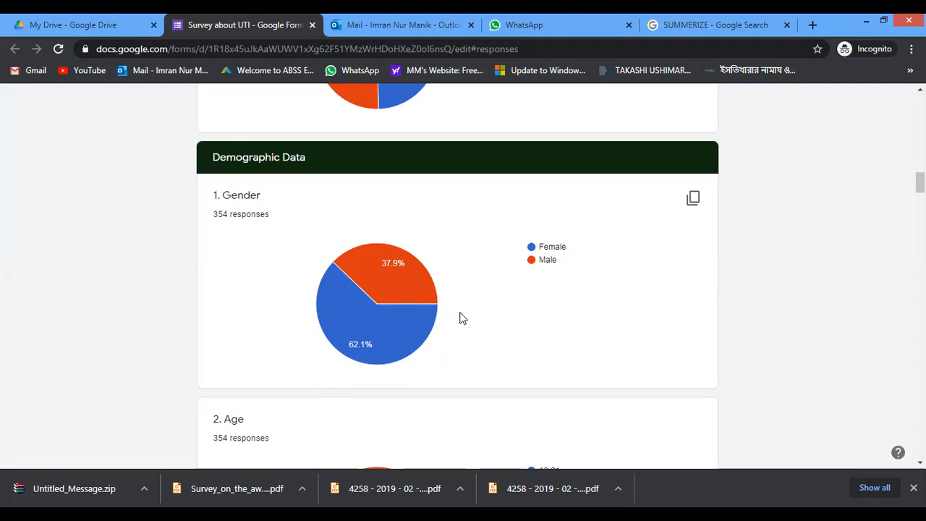
{"action": "key", "text": "alt+Tab"}
Paste the 3. Marital status column heading into I358 and remove its number prefix so it reads Marital status.
{"action": "left_click", "coordinate": [680, 342]}
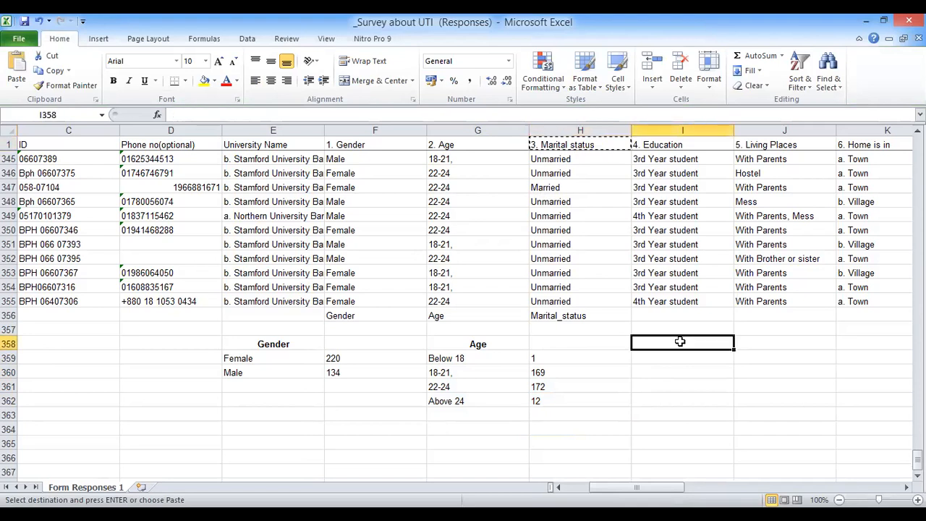
{"action": "type", "text": "3. Marital status"}
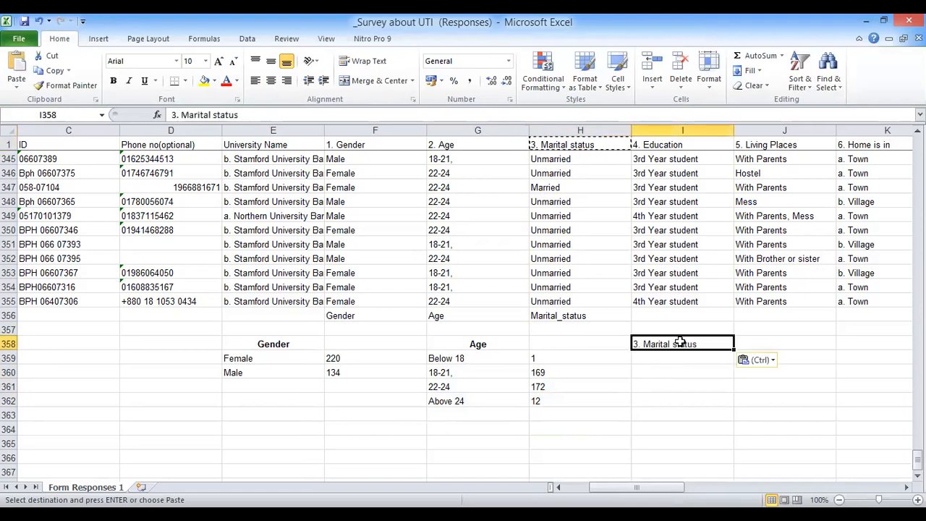
{"action": "double_click", "coordinate": [643, 345]}
{"action": "key", "text": "BackSpace"}
{"action": "key", "text": "BackSpace"}
{"action": "key", "text": "BackSpace"}
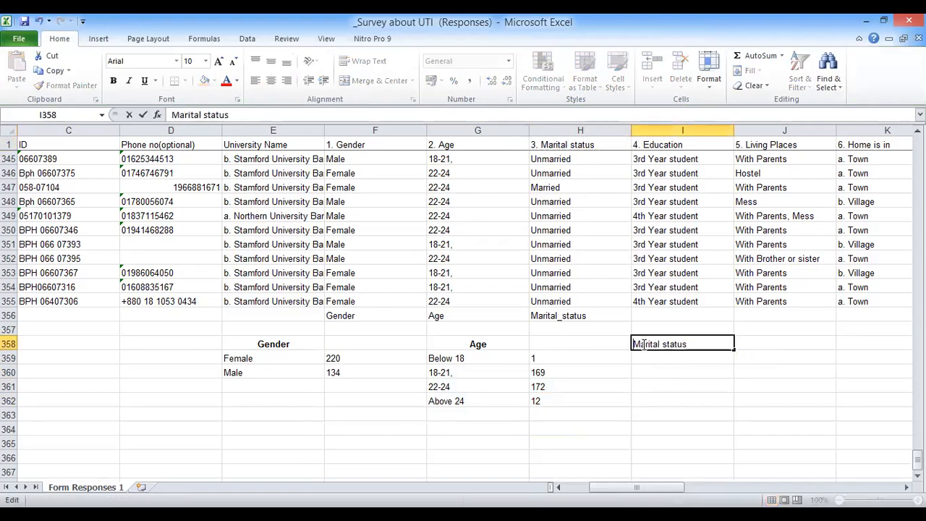
{"action": "left_click", "coordinate": [678, 363]}
Make the Marital status heading in I358 bold and center it.
{"action": "left_click", "coordinate": [673, 344]}
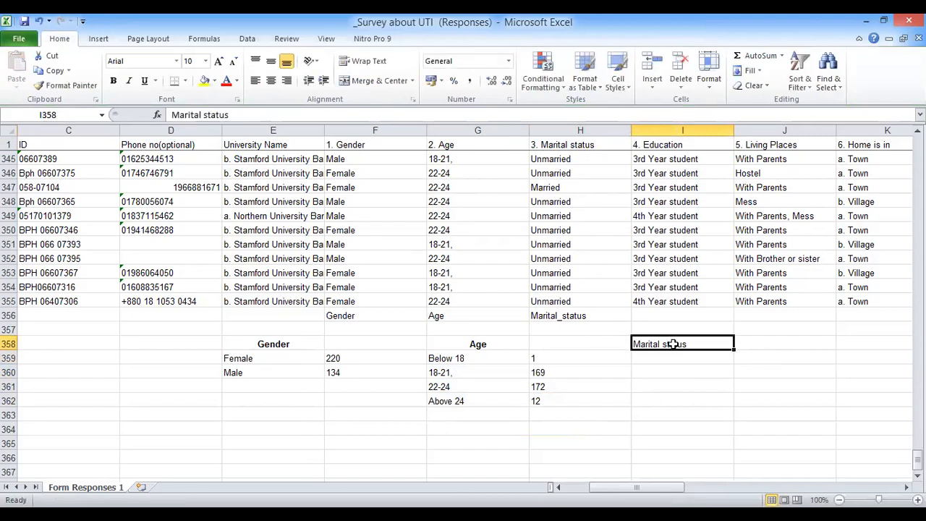
{"action": "key", "text": "ctrl+b"}
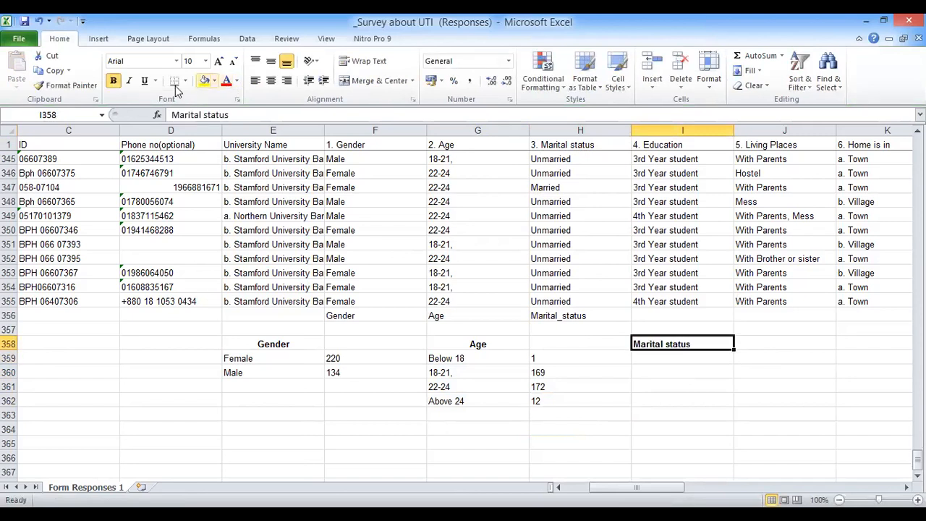
{"action": "left_click", "coordinate": [271, 80]}
Enter Unmarried in I359 and Married in I360 below the Marital status heading.
{"action": "left_click", "coordinate": [694, 359]}
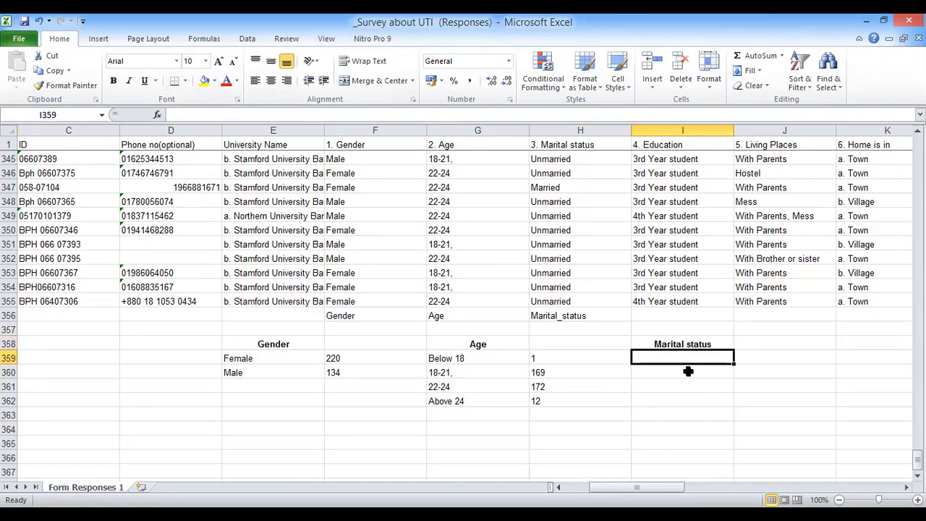
{"action": "type", "text": "Unmarri"}
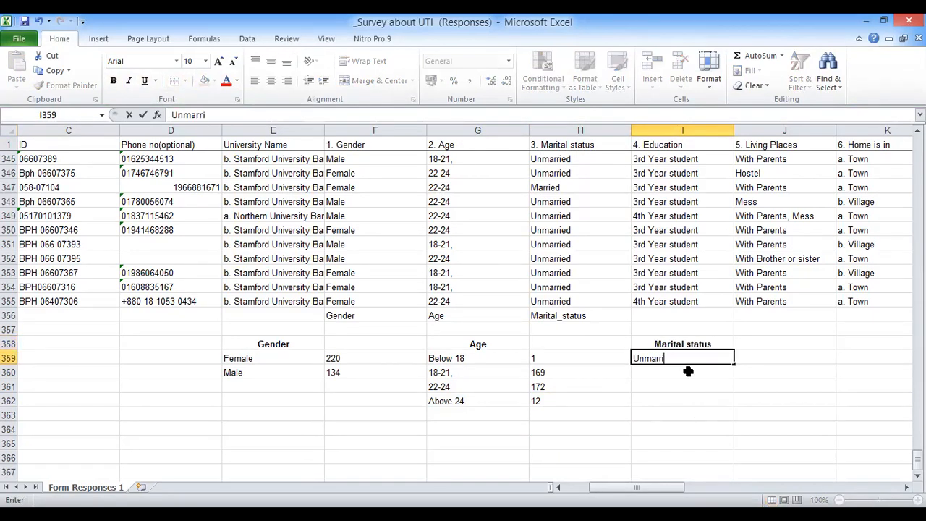
{"action": "type", "text": "M"}
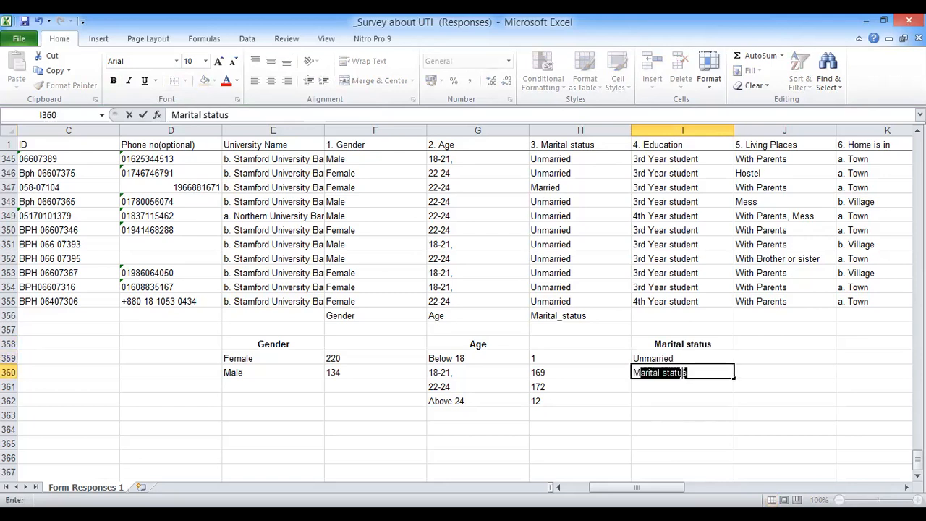
{"action": "type", "text": "arried"}
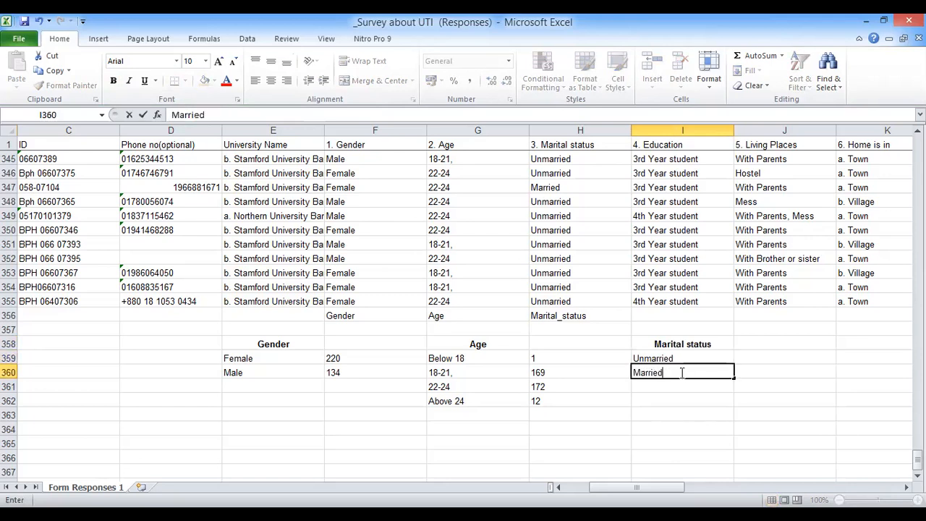
Count the Unmarried answers in J359 with COUNTIF using range Marital_status and criteria I359, and fill the formula down to J360.
{"action": "left_click", "coordinate": [762, 356]}
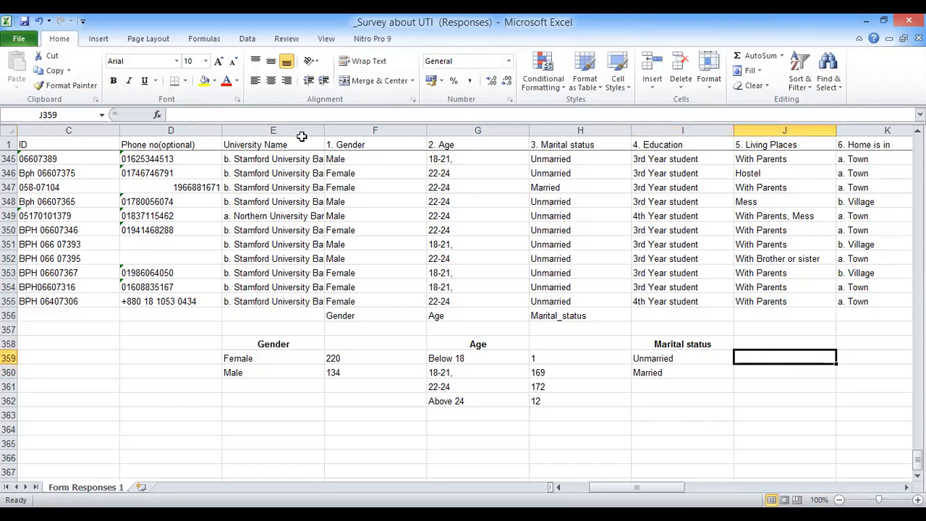
{"action": "type", "text": "="}
{"action": "key", "text": "shift+F3"}
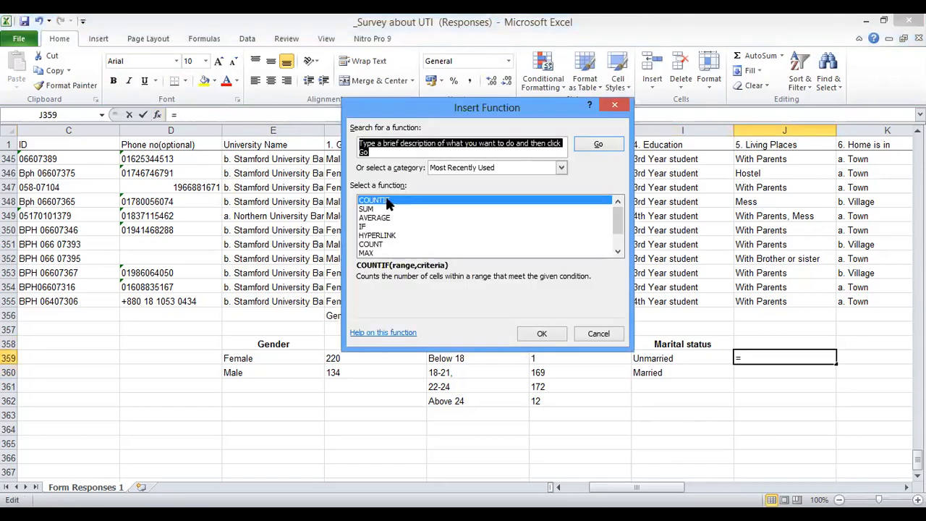
{"action": "left_click", "coordinate": [542, 335]}
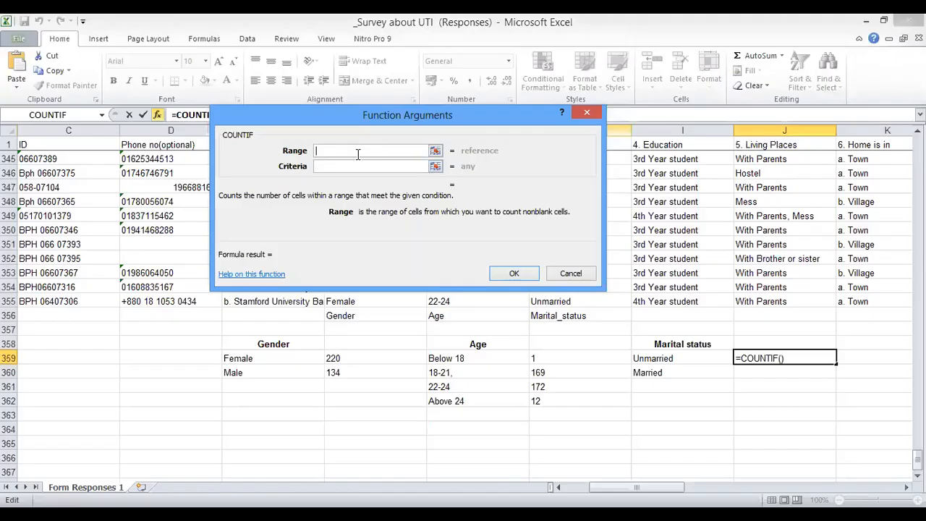
{"action": "type", "text": "Marital_status"}
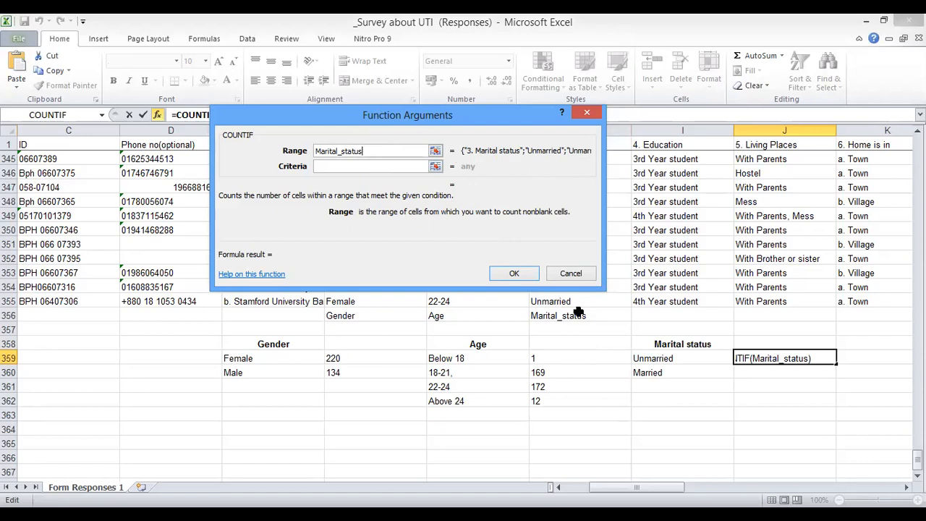
{"action": "left_click", "coordinate": [370, 166]}
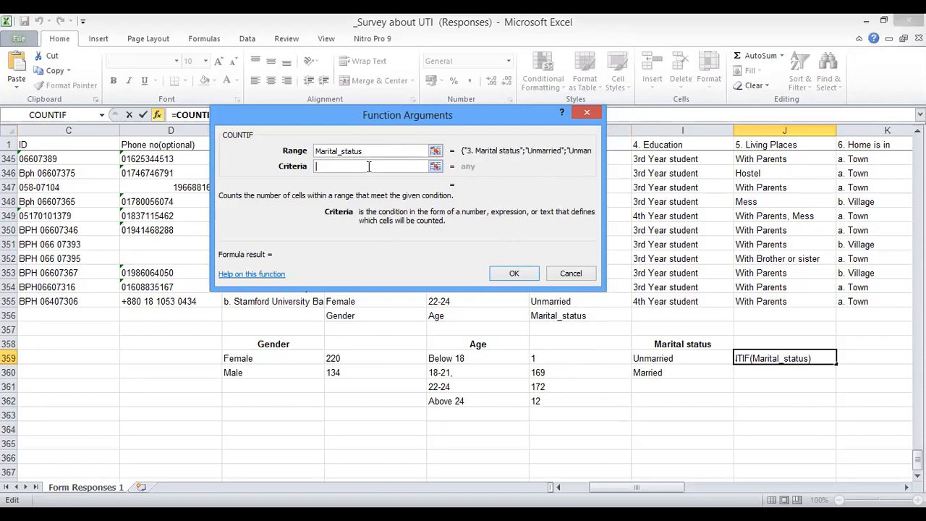
{"action": "left_click", "coordinate": [654, 358]}
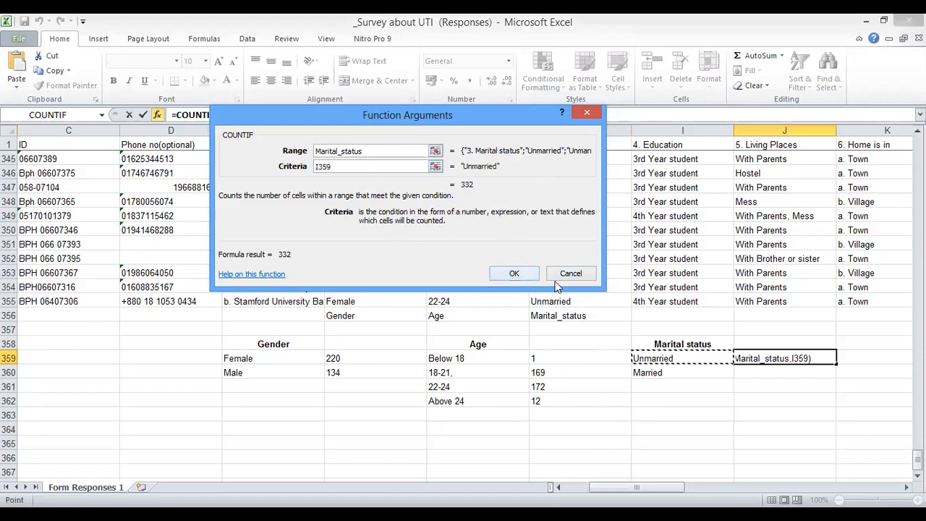
{"action": "left_click", "coordinate": [510, 271]}
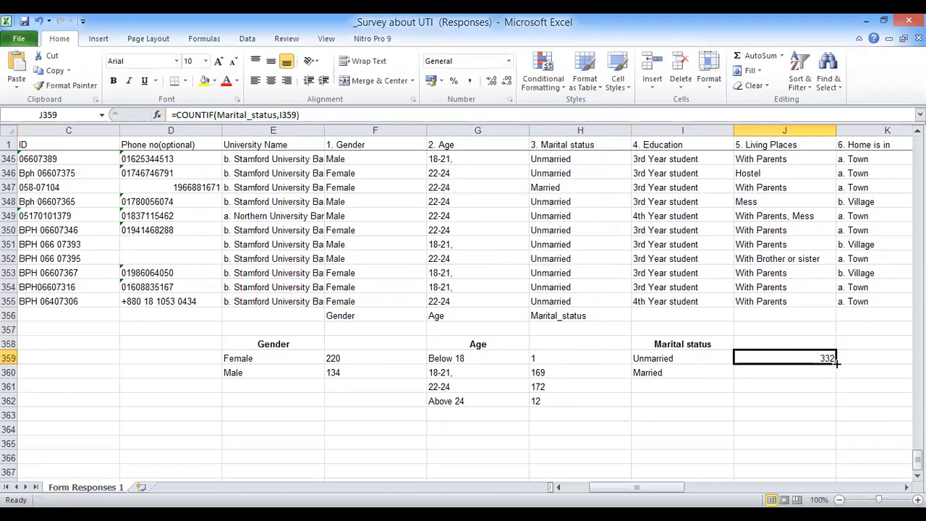
{"action": "left_click_drag", "start_coordinate": [836, 362], "coordinate": [839, 376]}
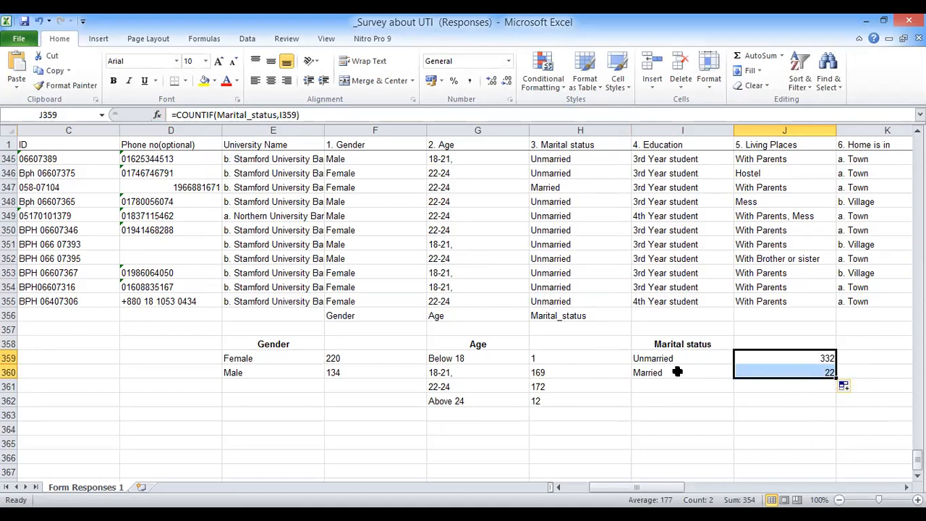
Insert a 2-D pie chart from I359:J360 and apply the layout with a legend under the title and percentages on the slices.
{"action": "left_click_drag", "start_coordinate": [660, 362], "coordinate": [789, 369]}
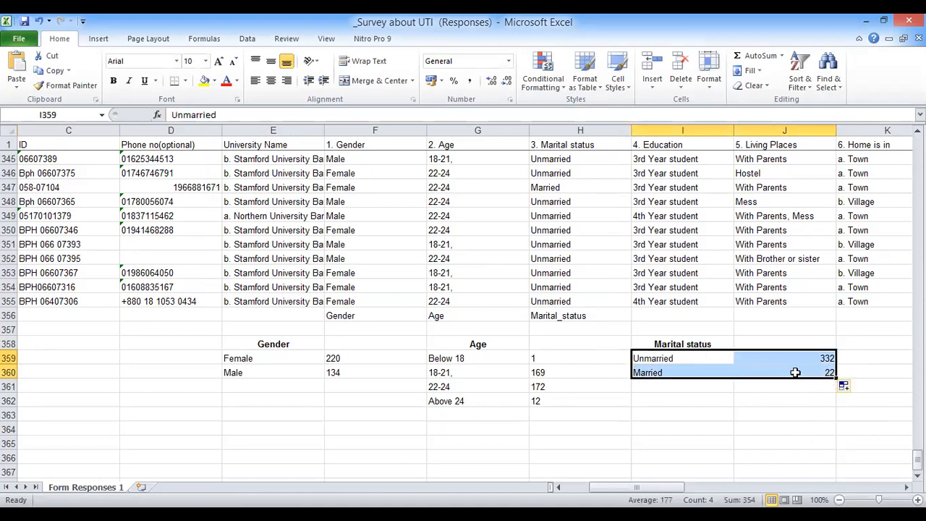
{"action": "scroll", "coordinate": [194, 34], "scroll_direction": "down", "scroll_amount": 1}
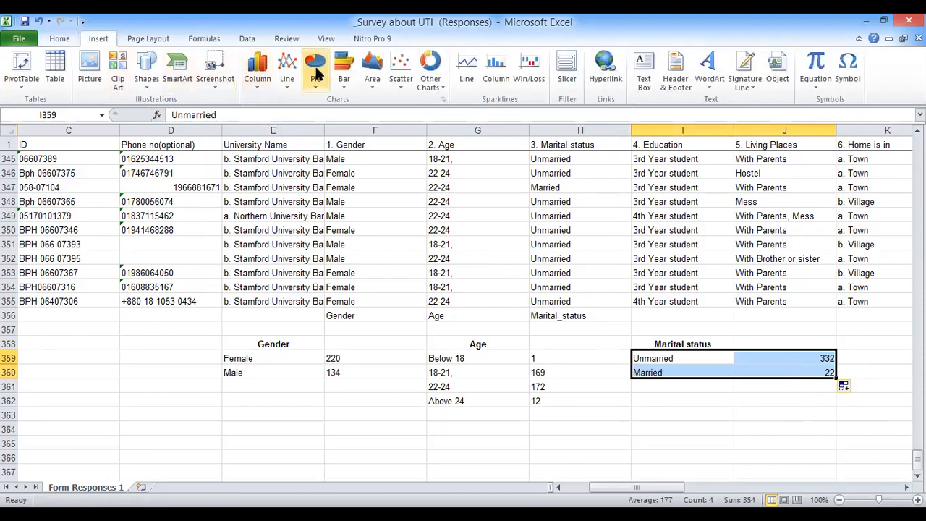
{"action": "left_click", "coordinate": [316, 72]}
{"action": "left_click", "coordinate": [324, 135]}
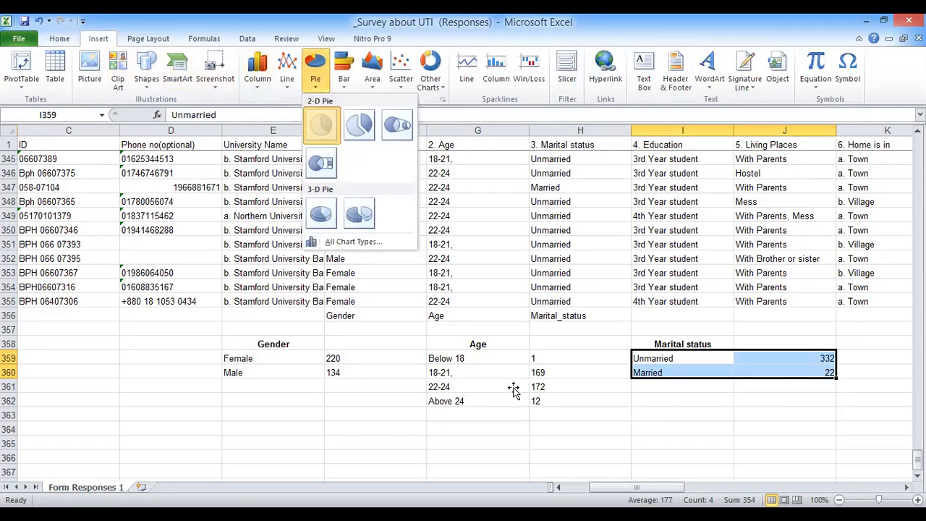
{"action": "left_click", "coordinate": [188, 81]}
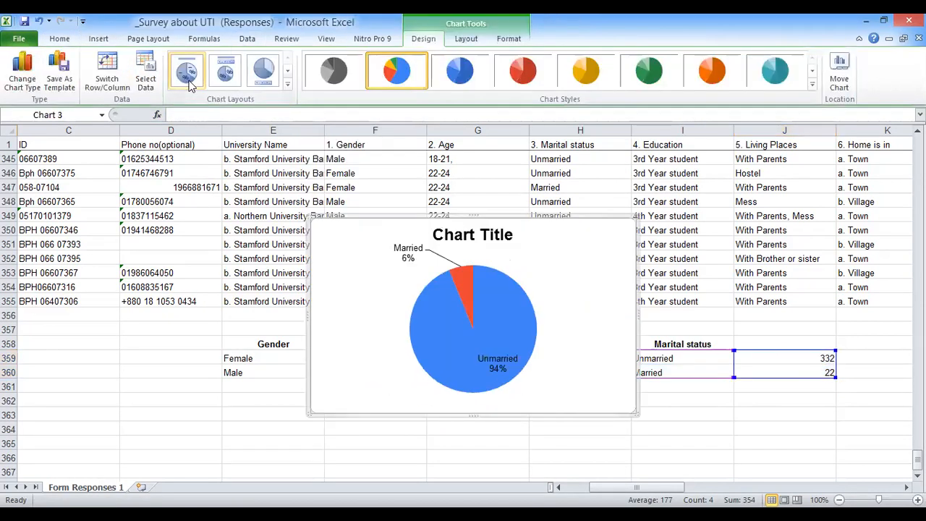
{"action": "left_click", "coordinate": [225, 72]}
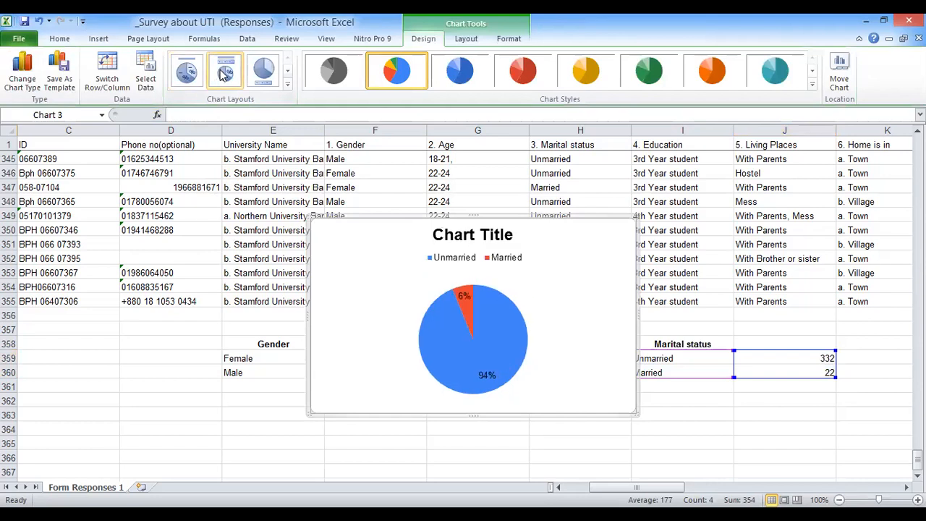
Format the marital status pie chart's data labels as Percentage with 1 decimal place.
{"action": "left_click", "coordinate": [489, 376]}
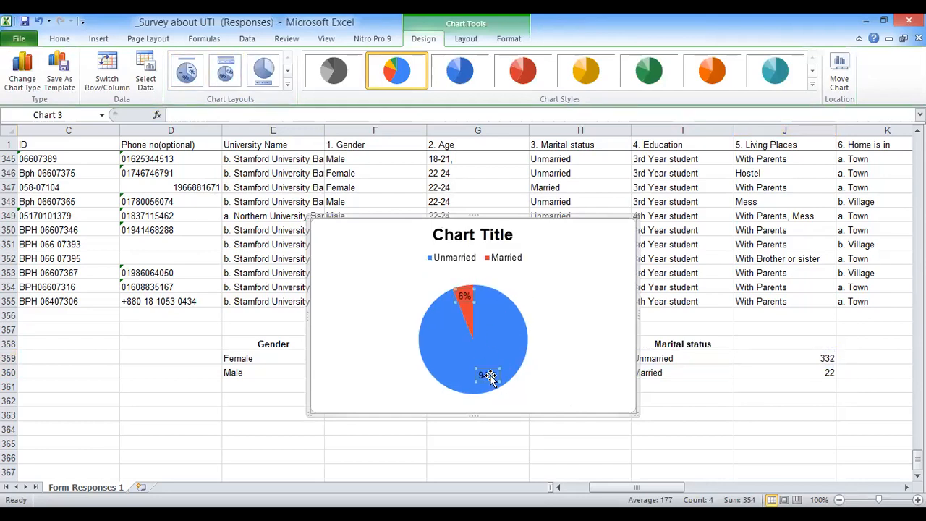
{"action": "right_click", "coordinate": [489, 376]}
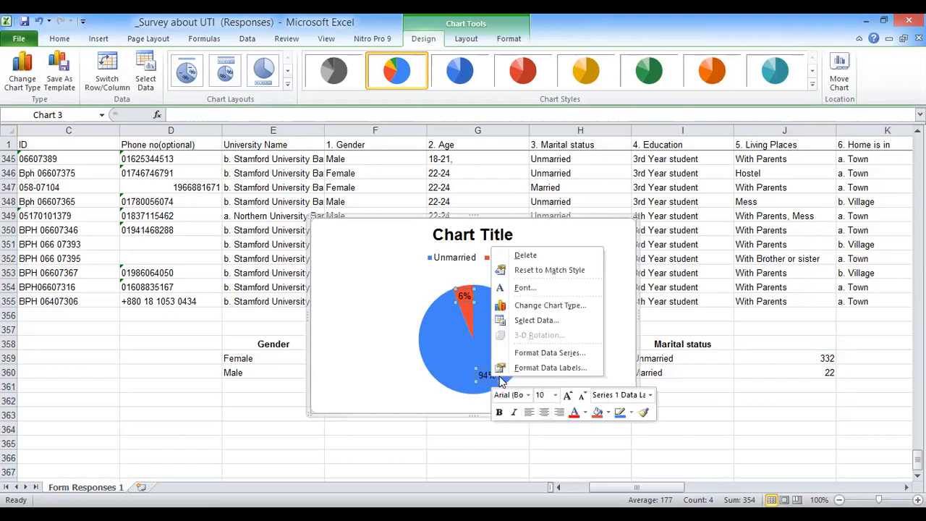
{"action": "left_click", "coordinate": [547, 370]}
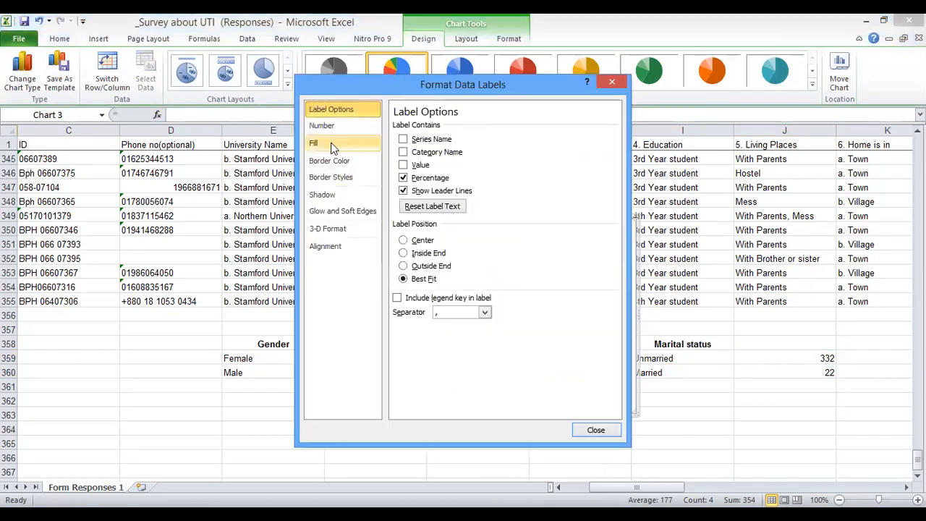
{"action": "left_click", "coordinate": [321, 125]}
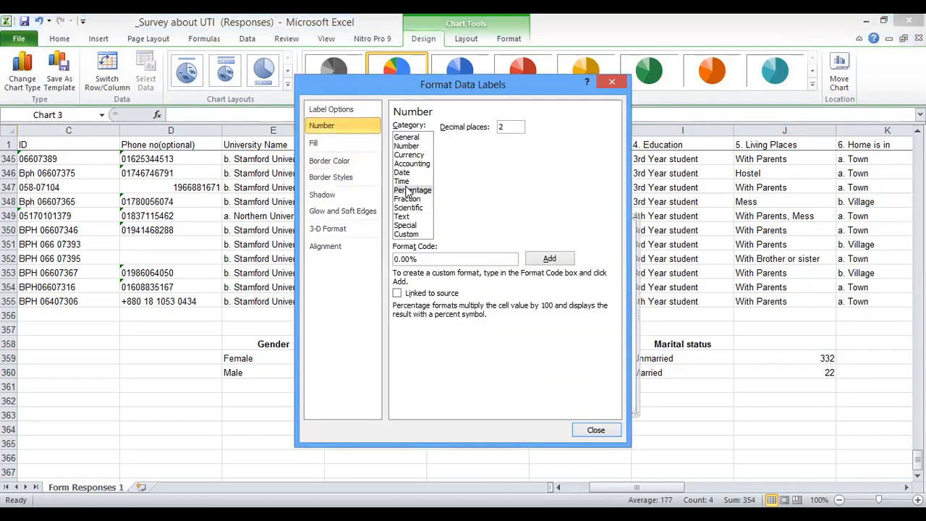
{"action": "double_click", "coordinate": [510, 126]}
{"action": "type", "text": "1"}
{"action": "left_click", "coordinate": [549, 259]}
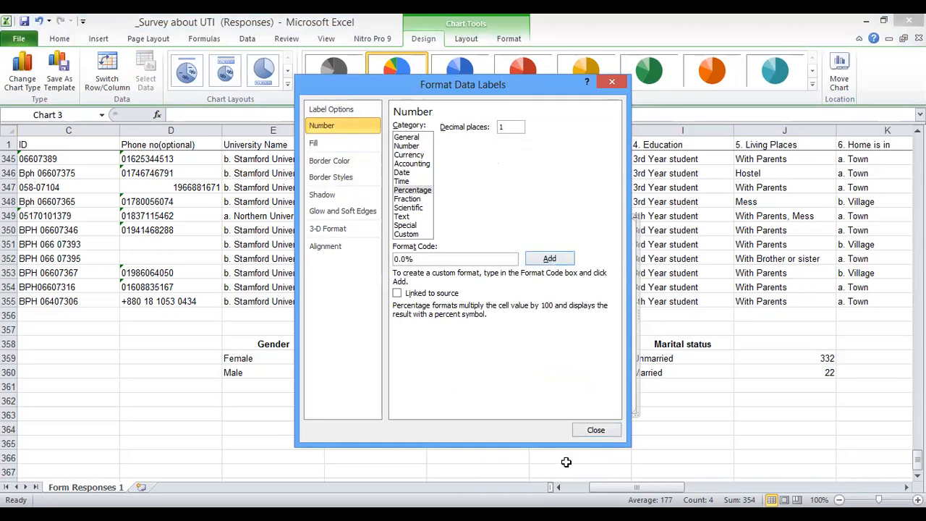
{"action": "left_click", "coordinate": [594, 429]}
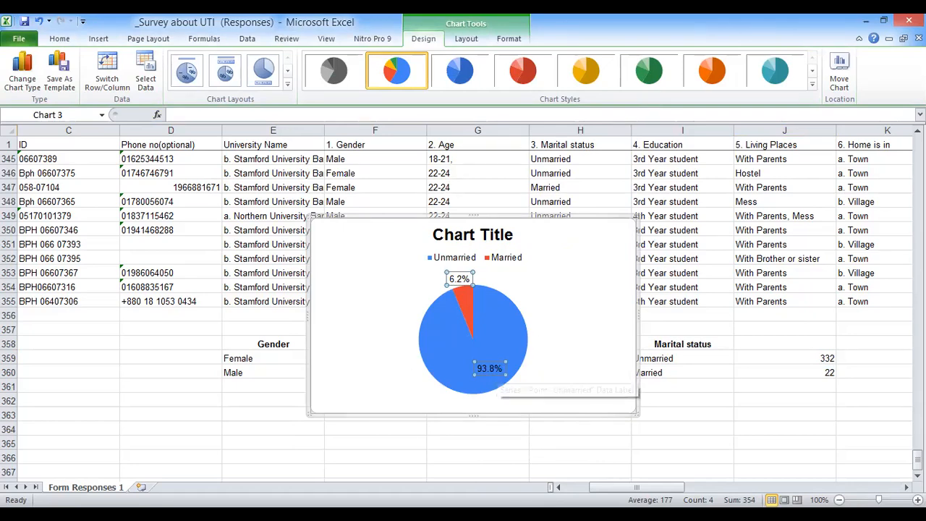
Switch to the survey's Google Forms responses in Chrome and check the Unmarried and Married slices of the Marital status pie chart.
{"action": "key", "text": "alt+Tab"}
{"action": "mouse_move", "coordinate": [363, 283]}
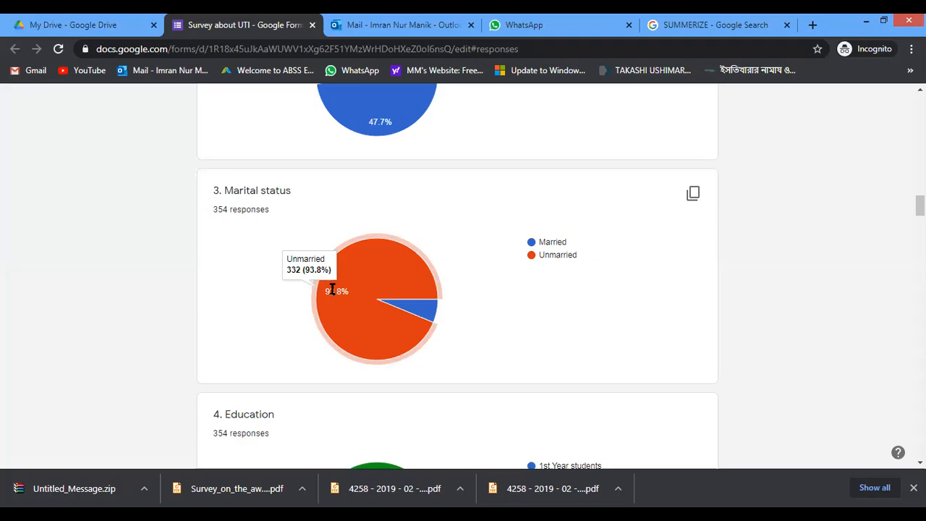
{"action": "mouse_move", "coordinate": [417, 310]}
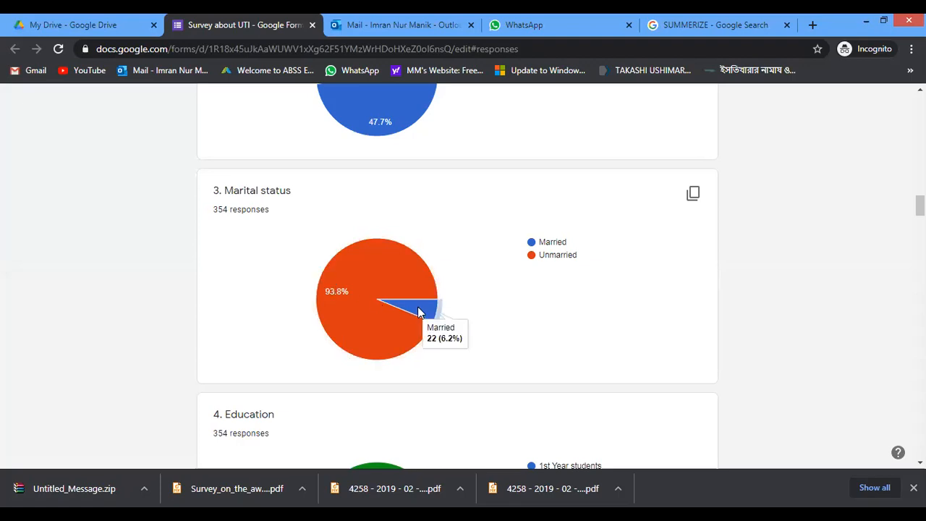